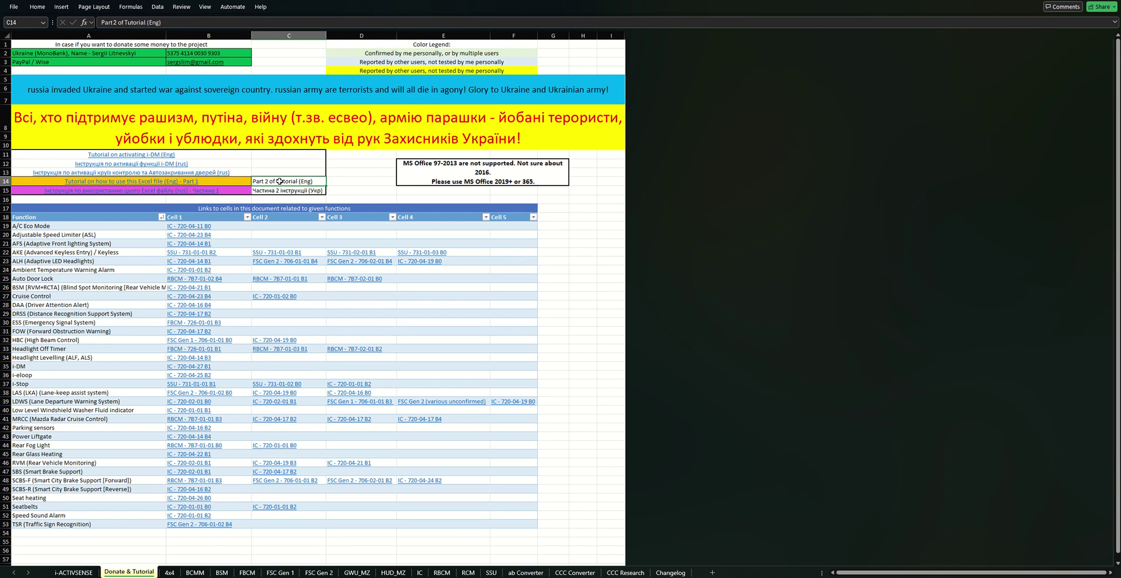
Select the Part 1 and Part 2 tutorial link cells and the MS Office version notice.
{"action": "left_click", "coordinate": [238, 181]}
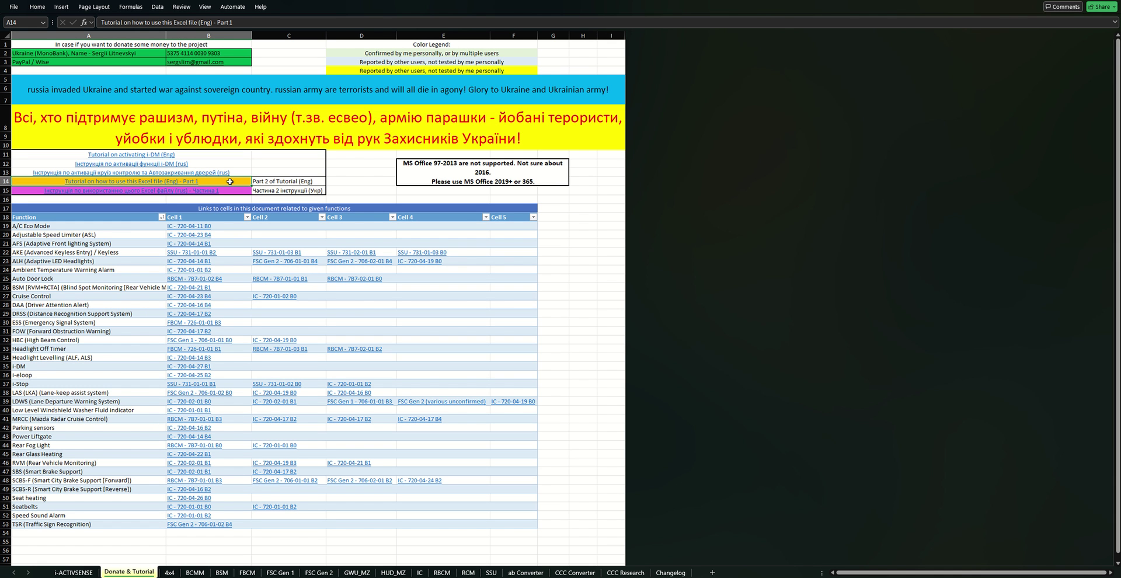
{"action": "left_click", "coordinate": [294, 182]}
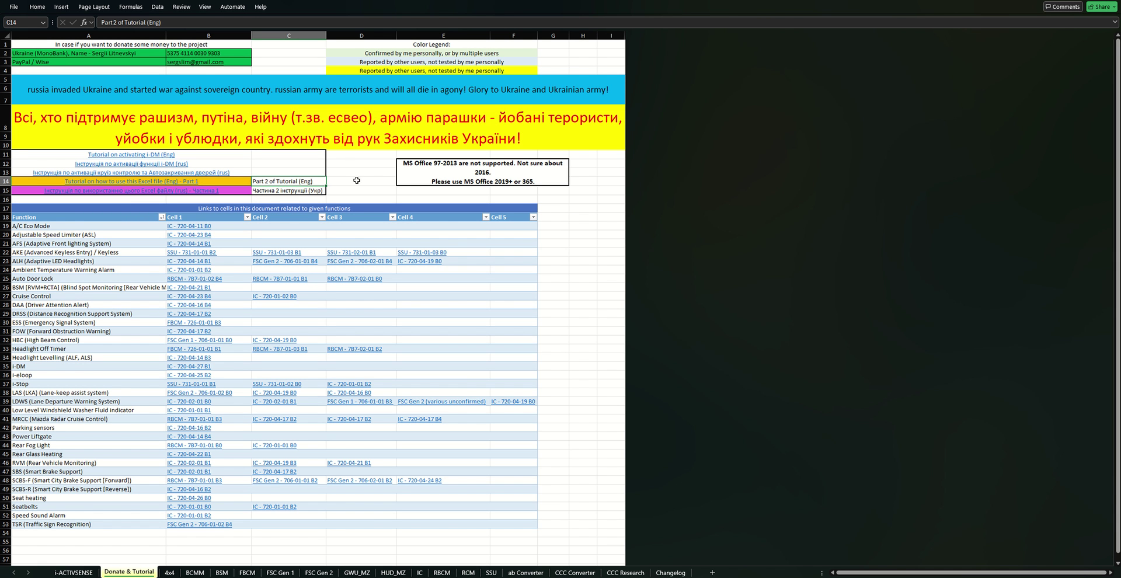
{"action": "left_click", "coordinate": [348, 156]}
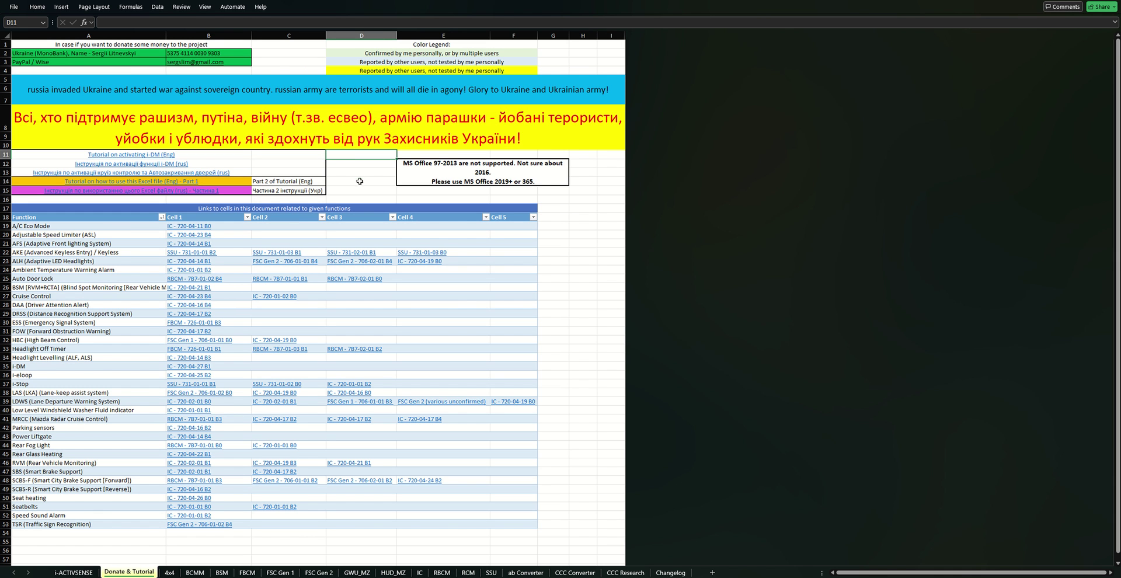
{"action": "left_click", "coordinate": [441, 186]}
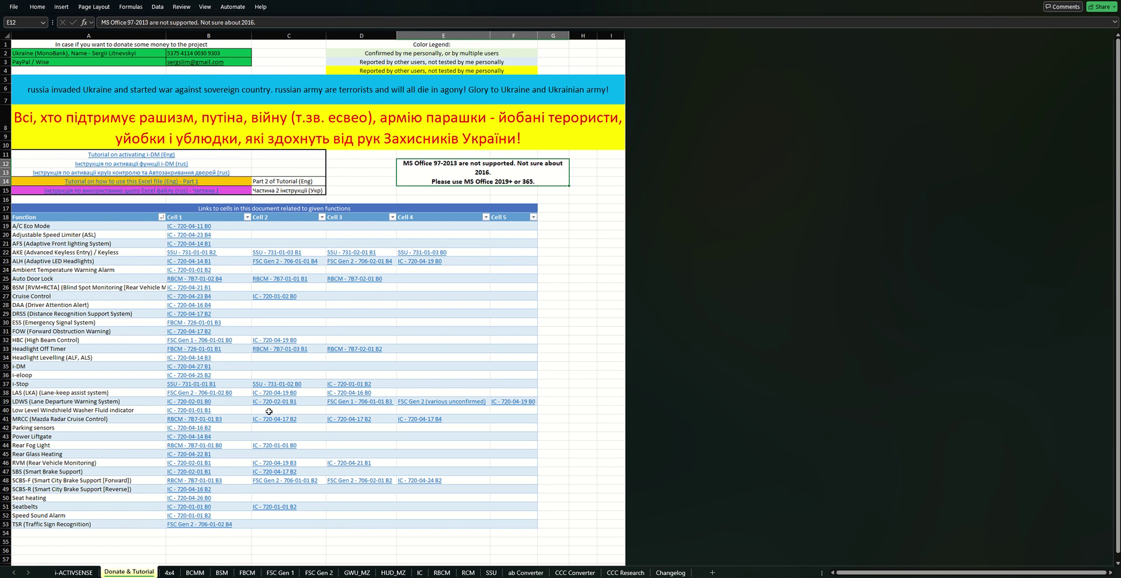
Browse past the 4x4 and HUD_MZ sheets to the GWU_MZ sheet.
{"action": "left_click", "coordinate": [169, 573]}
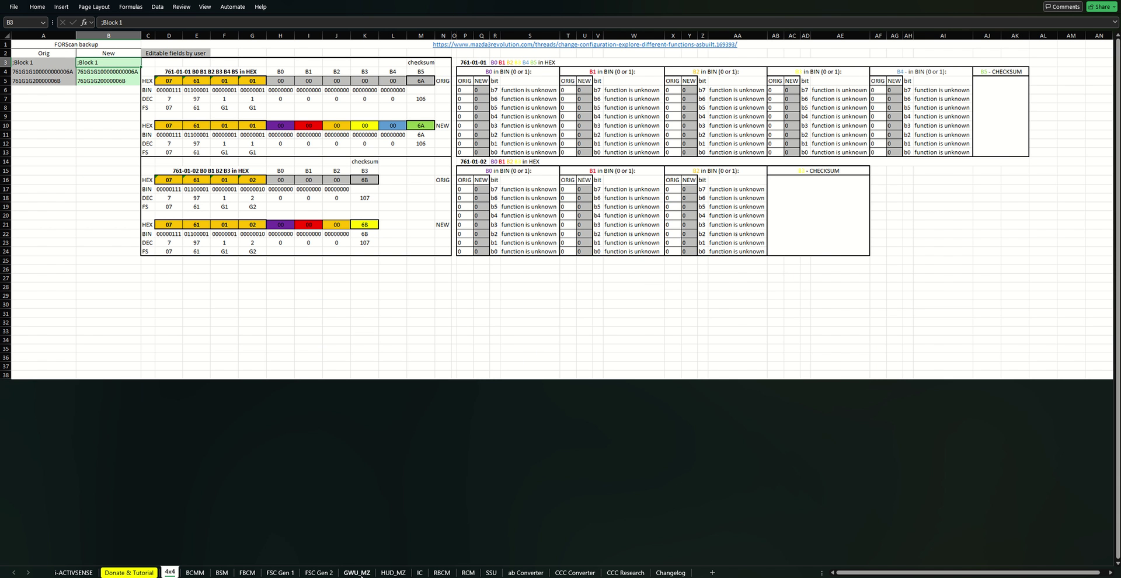
{"action": "left_click", "coordinate": [394, 573]}
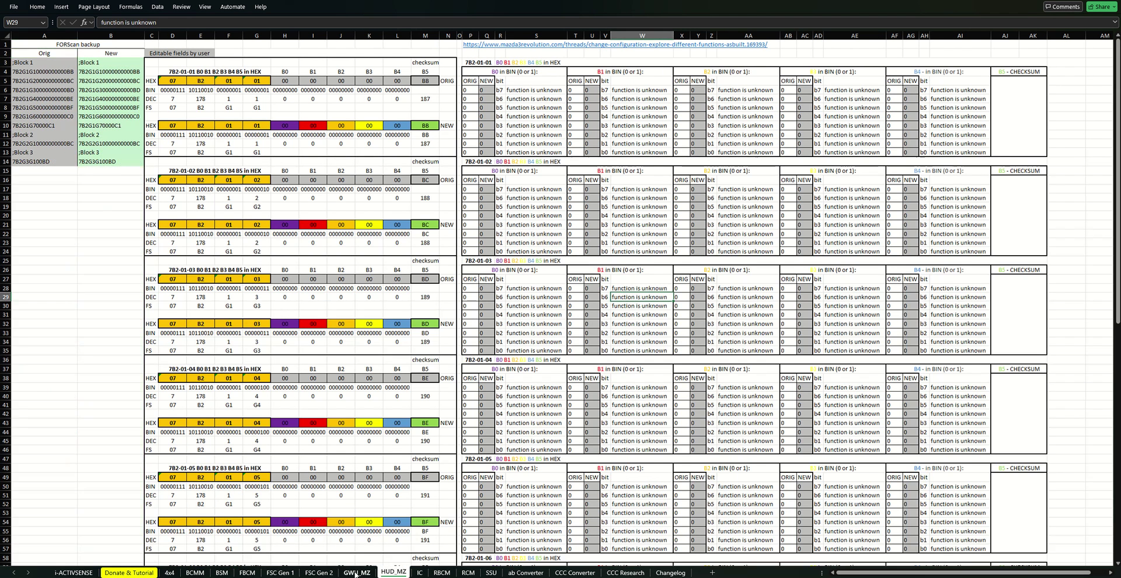
{"action": "left_click", "coordinate": [355, 573]}
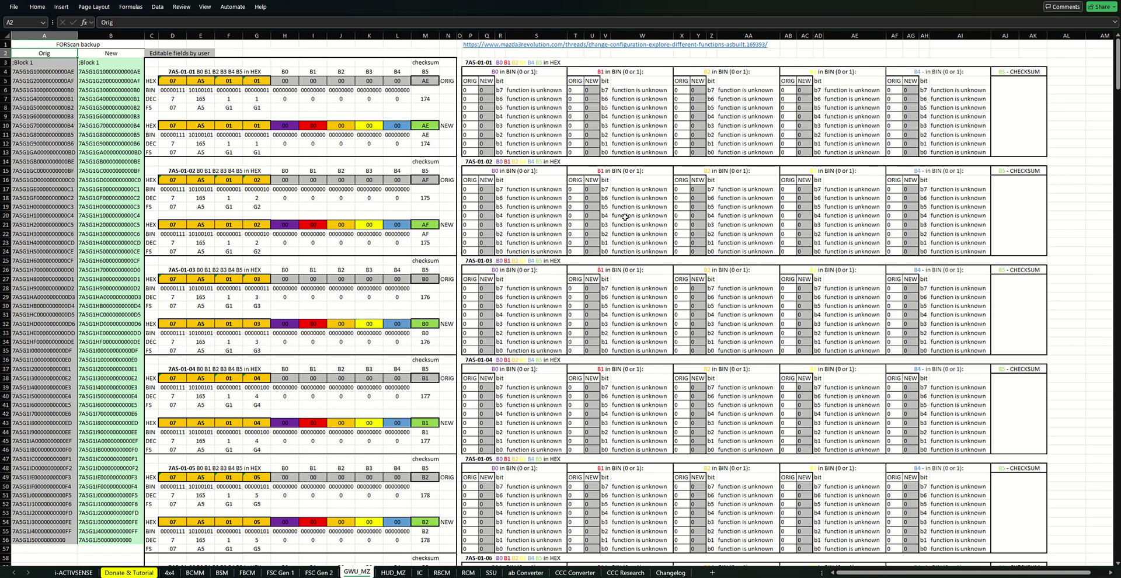
Show the IC sheet and inspect the Block 4 header and first data line in A14–A15.
{"action": "left_click", "coordinate": [417, 573]}
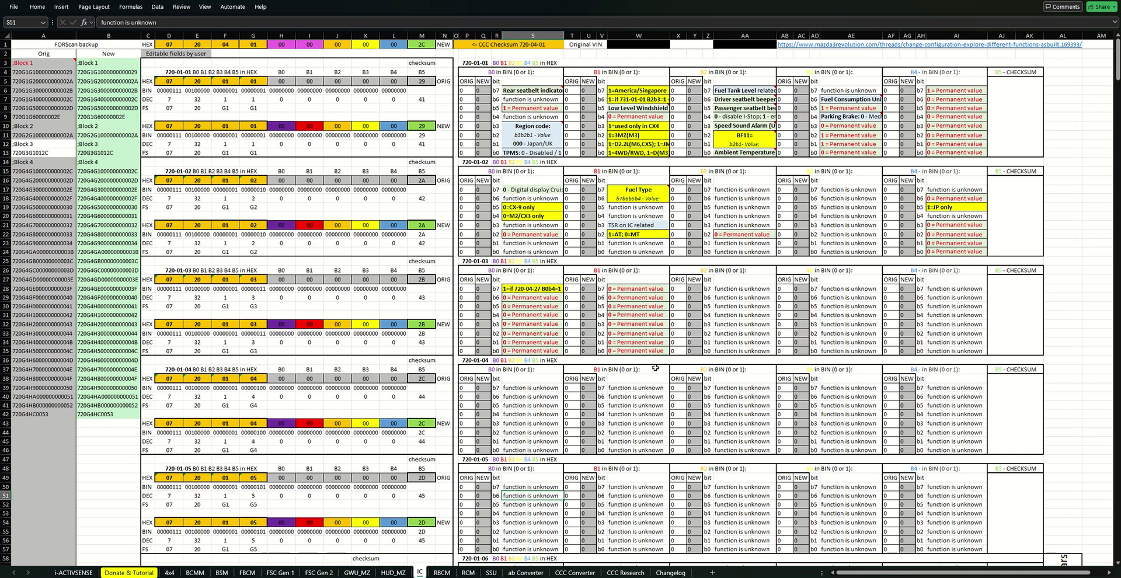
{"action": "left_click", "coordinate": [35, 162]}
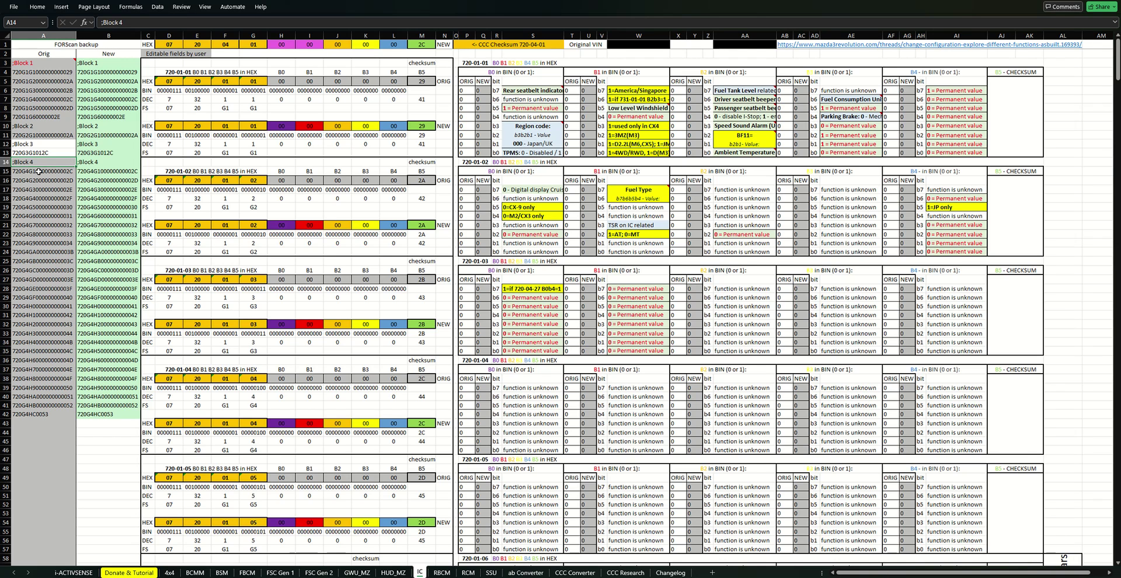
{"action": "left_click", "coordinate": [39, 171]}
{"action": "scroll", "coordinate": [34, 242], "scroll_direction": "down", "scroll_amount": 5}
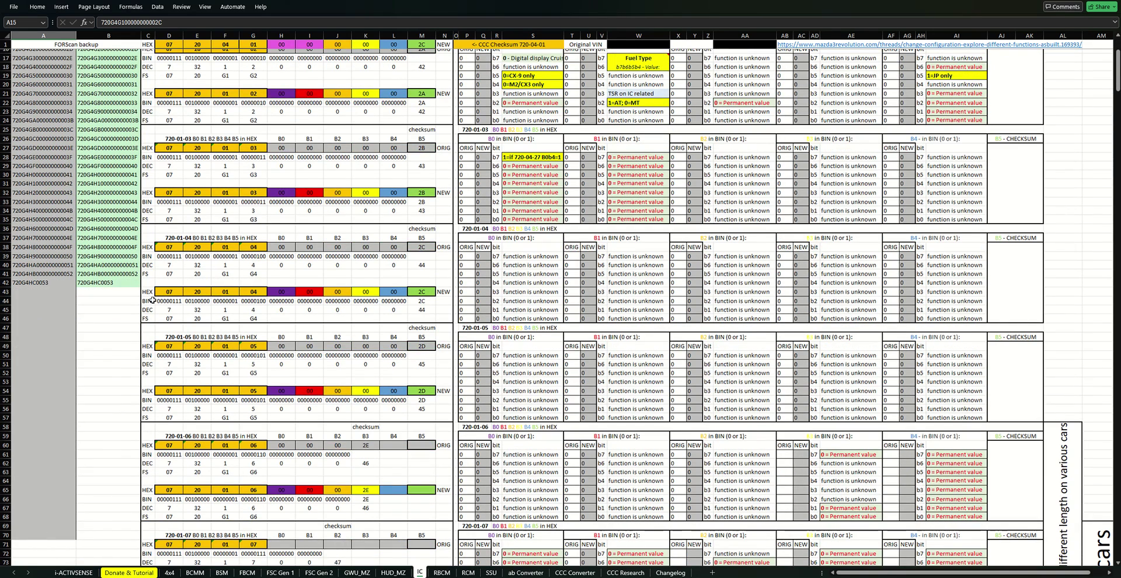
{"action": "scroll", "coordinate": [269, 303], "scroll_direction": "up", "scroll_amount": 5}
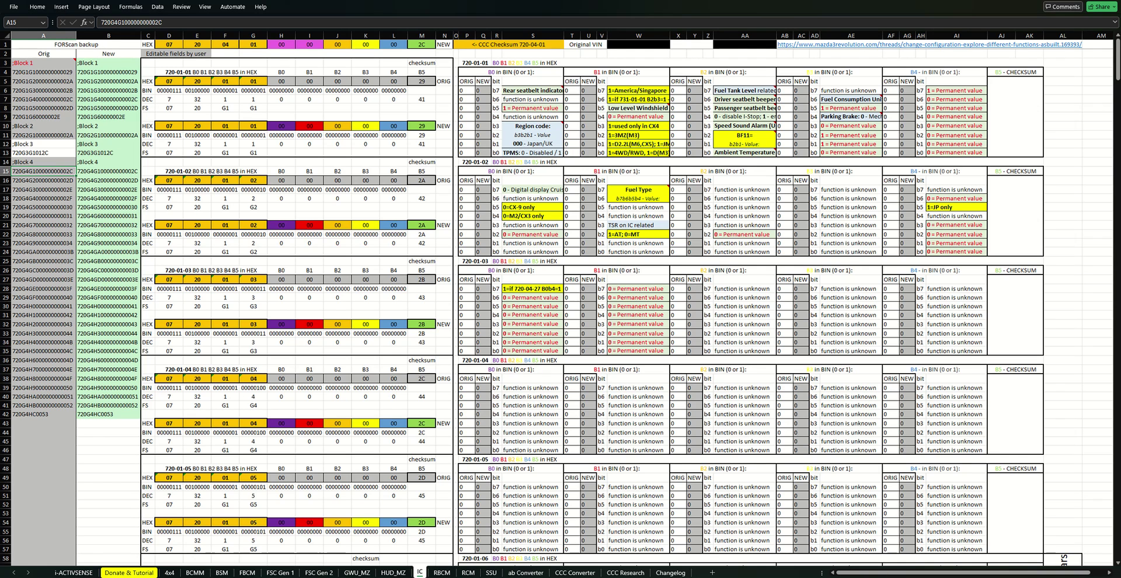
Copy the whole FORScan IC backup from Notepad++ and paste it into the IC sheet at A3.
{"action": "key", "text": "alt+Tab"}
{"action": "key", "text": "ctrl+a"}
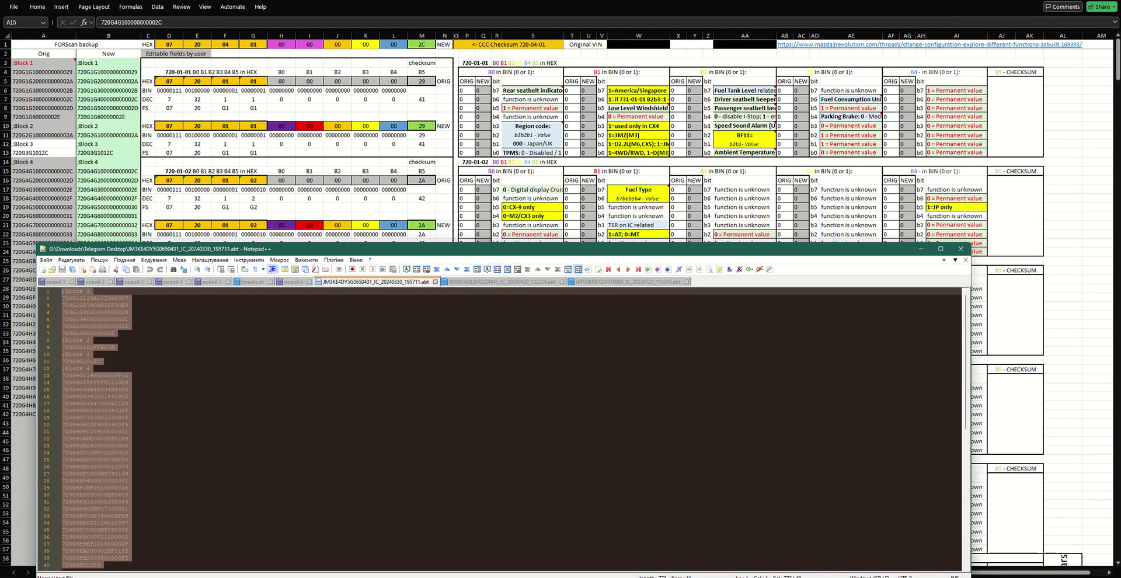
{"action": "left_click", "coordinate": [249, 196]}
{"action": "left_click", "coordinate": [39, 63]}
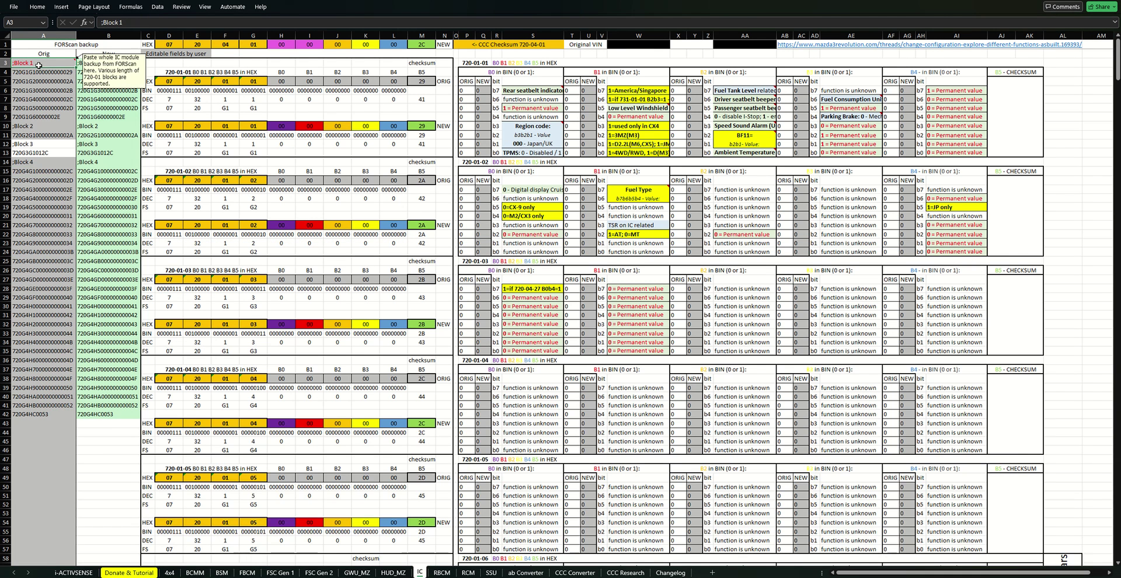
{"action": "key", "text": "ctrl+v"}
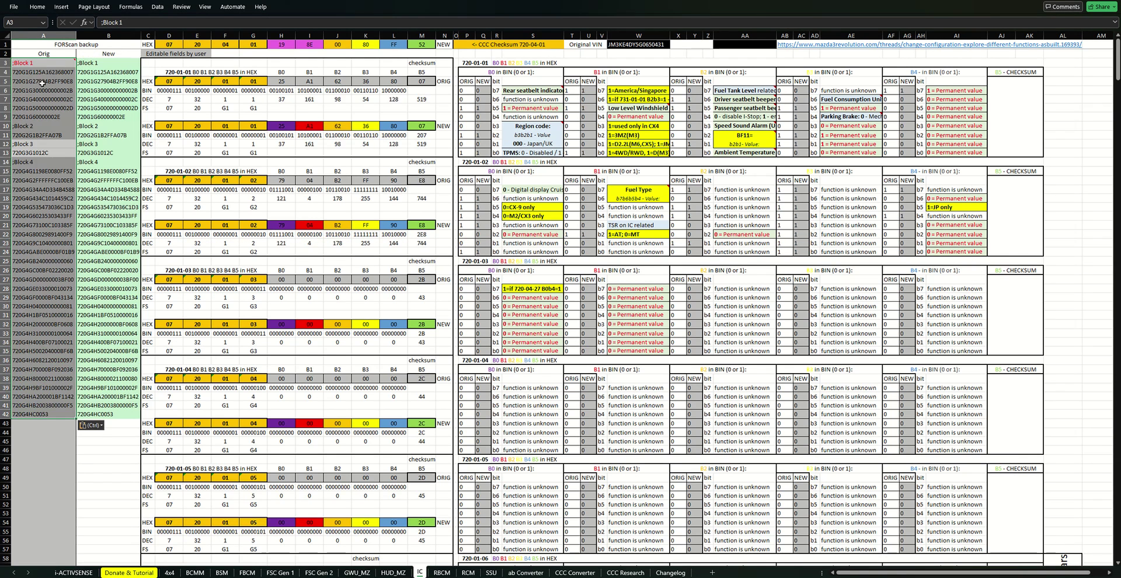
Check the recalculated formulas in K60, L60, M60, J71, I82 and I93.
{"action": "scroll", "coordinate": [334, 188], "scroll_direction": "down", "scroll_amount": 8}
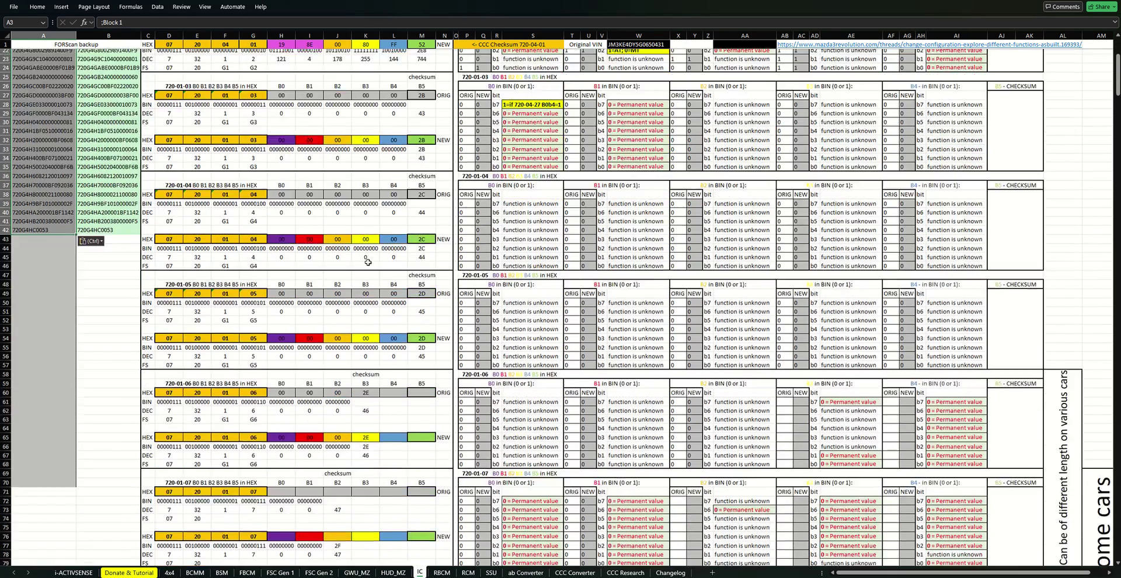
{"action": "scroll", "coordinate": [367, 262], "scroll_direction": "down", "scroll_amount": 3}
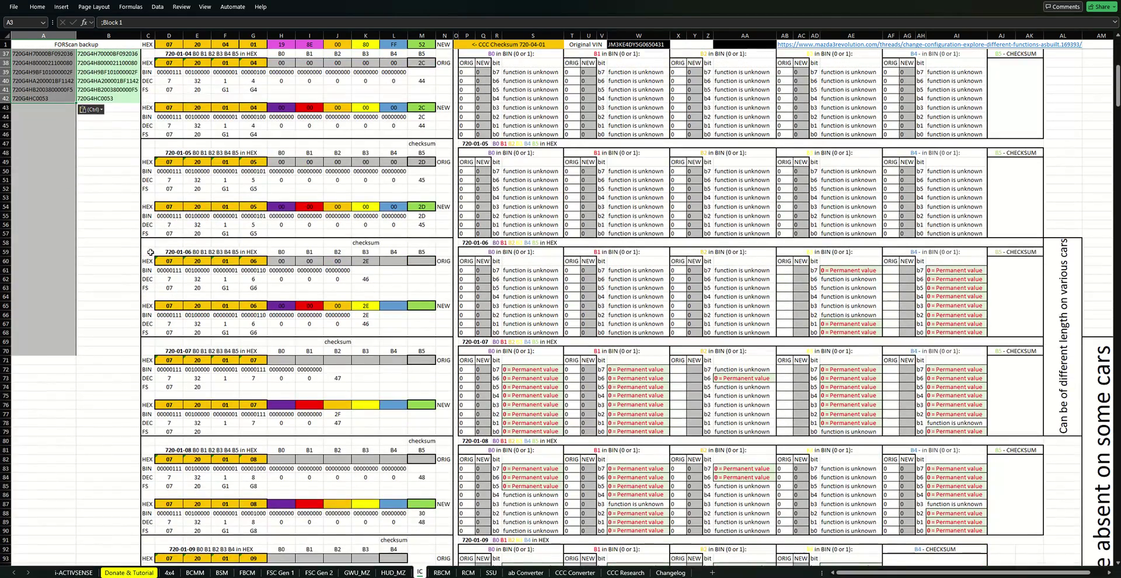
{"action": "left_click", "coordinate": [364, 260]}
{"action": "left_click", "coordinate": [396, 259]}
{"action": "left_click", "coordinate": [422, 260]}
{"action": "left_click", "coordinate": [330, 359]}
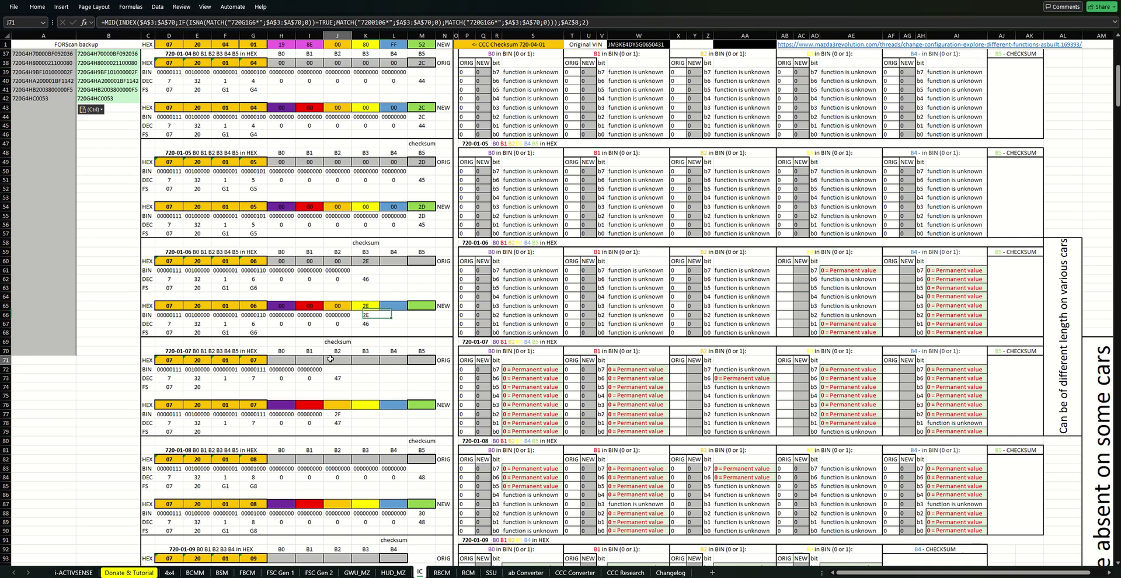
{"action": "left_click", "coordinate": [316, 459]}
{"action": "scroll", "coordinate": [318, 458], "scroll_direction": "down", "scroll_amount": 2}
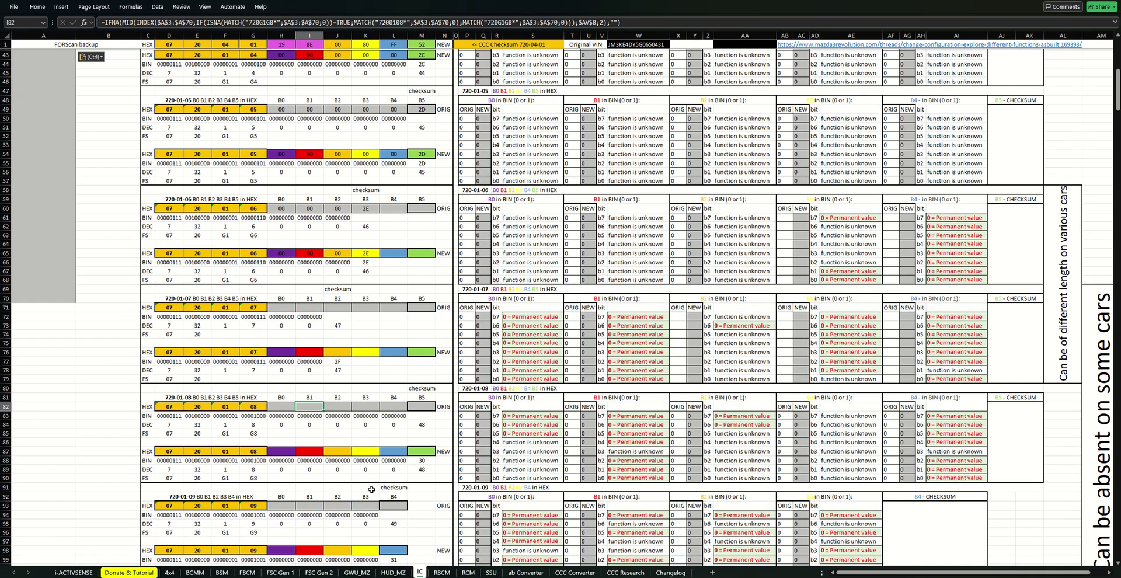
{"action": "left_click", "coordinate": [315, 505]}
{"action": "key", "text": "alt+Tab"}
Copy the second car's .abt backup and paste it into the IC sheet at A3.
{"action": "left_click", "coordinate": [503, 282]}
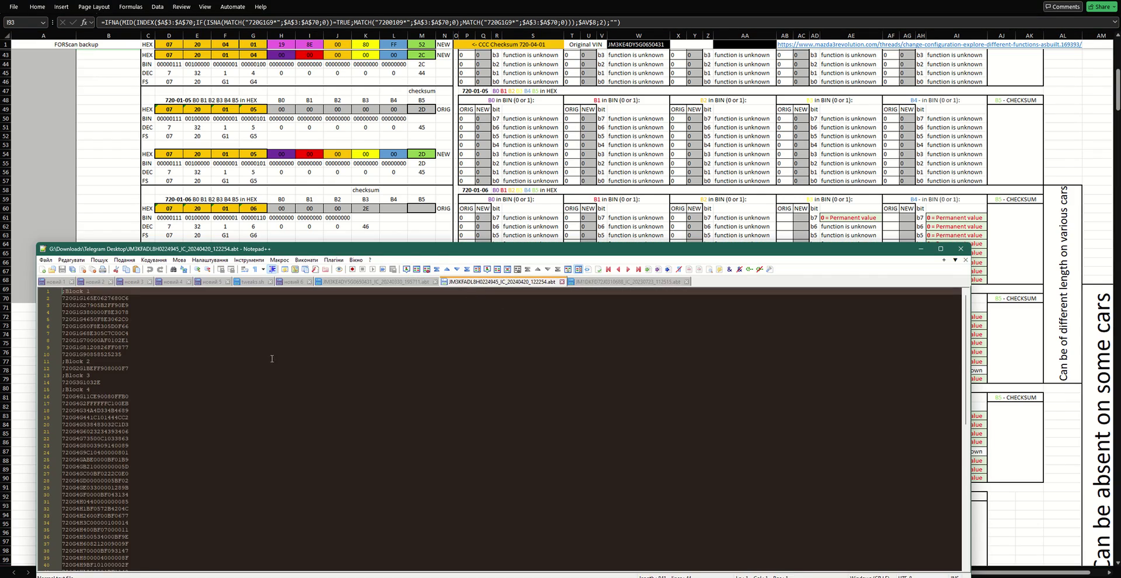
{"action": "key", "text": "ctrl+a"}
{"action": "key", "text": "alt+Tab"}
{"action": "scroll", "coordinate": [55, 66], "scroll_direction": "up", "scroll_amount": 13}
{"action": "left_click", "coordinate": [56, 66]}
{"action": "key", "text": "ctrl+v"}
Check formulas in I22, H93, L93 and J73 and the block-length and absence notes.
{"action": "left_click", "coordinate": [302, 236]}
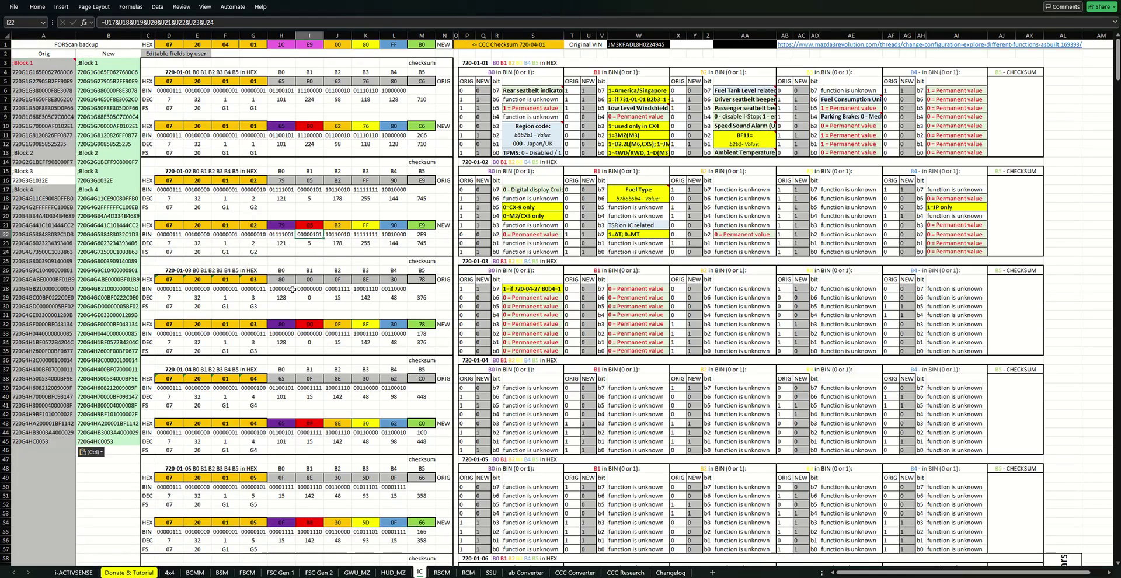
{"action": "scroll", "coordinate": [401, 203], "scroll_direction": "down", "scroll_amount": 12}
{"action": "scroll", "coordinate": [401, 204], "scroll_direction": "down", "scroll_amount": 6}
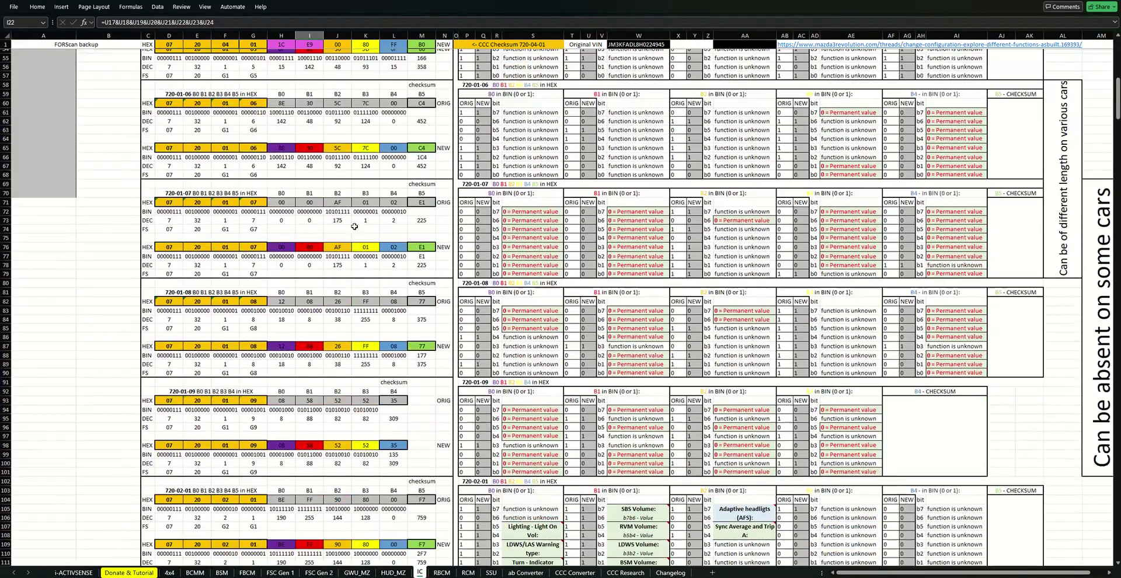
{"action": "left_click", "coordinate": [281, 400]}
{"action": "left_click", "coordinate": [387, 401]}
{"action": "left_click", "coordinate": [1095, 411]}
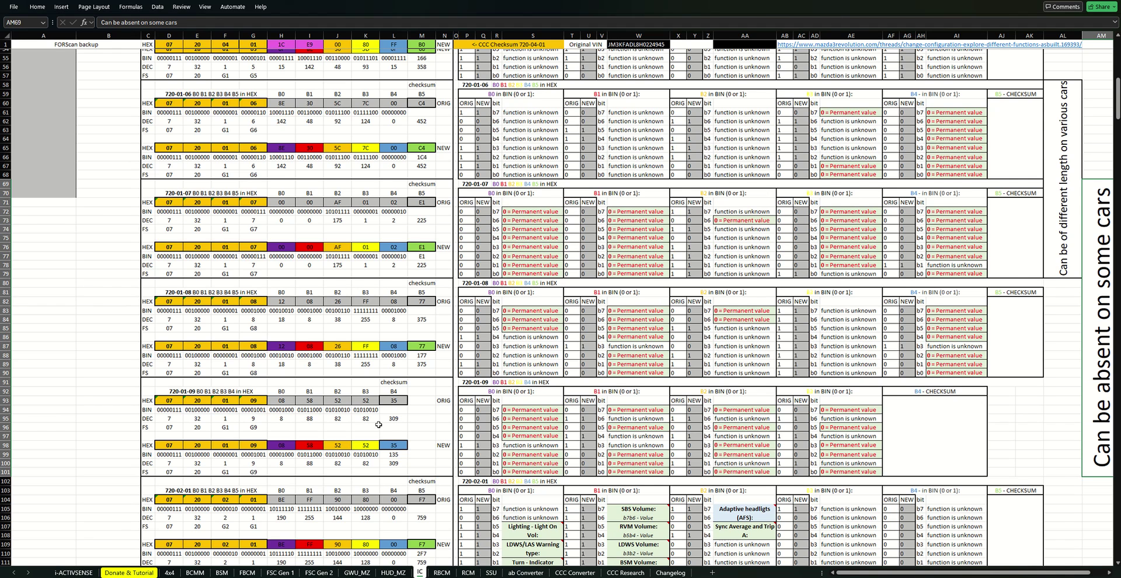
{"action": "left_click", "coordinate": [1060, 216]}
{"action": "left_click", "coordinate": [337, 220]}
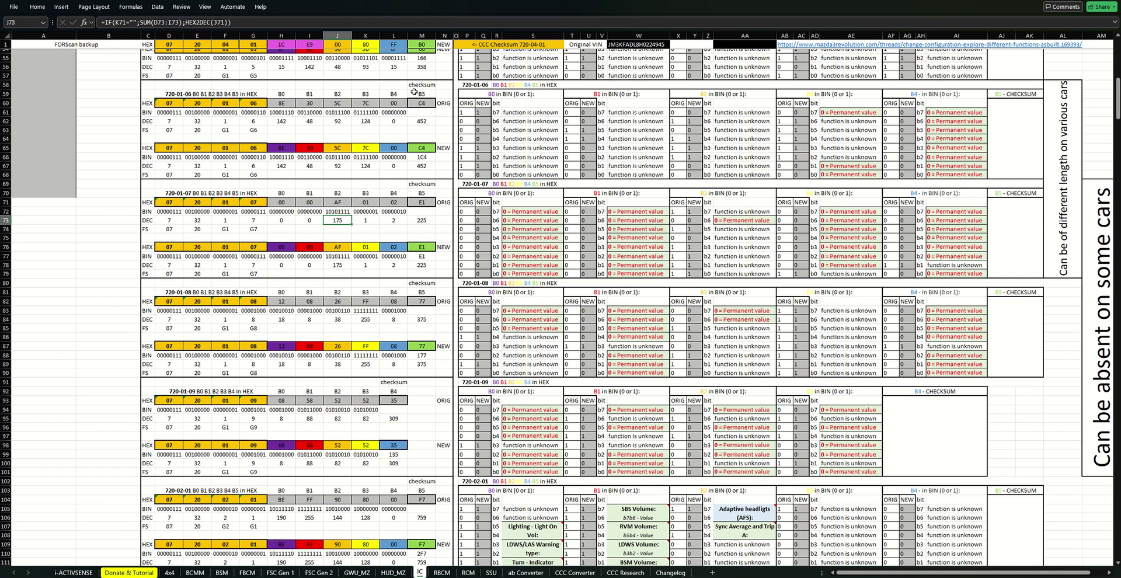
{"action": "key", "text": "ctrl+Home"}
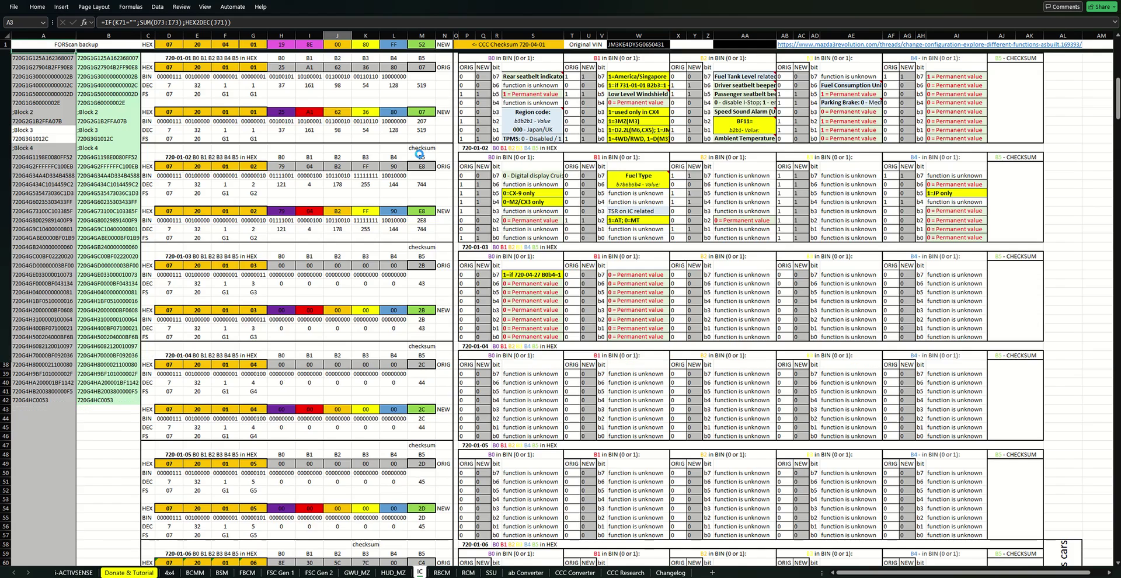
{"action": "scroll", "coordinate": [406, 242], "scroll_direction": "down", "scroll_amount": 9}
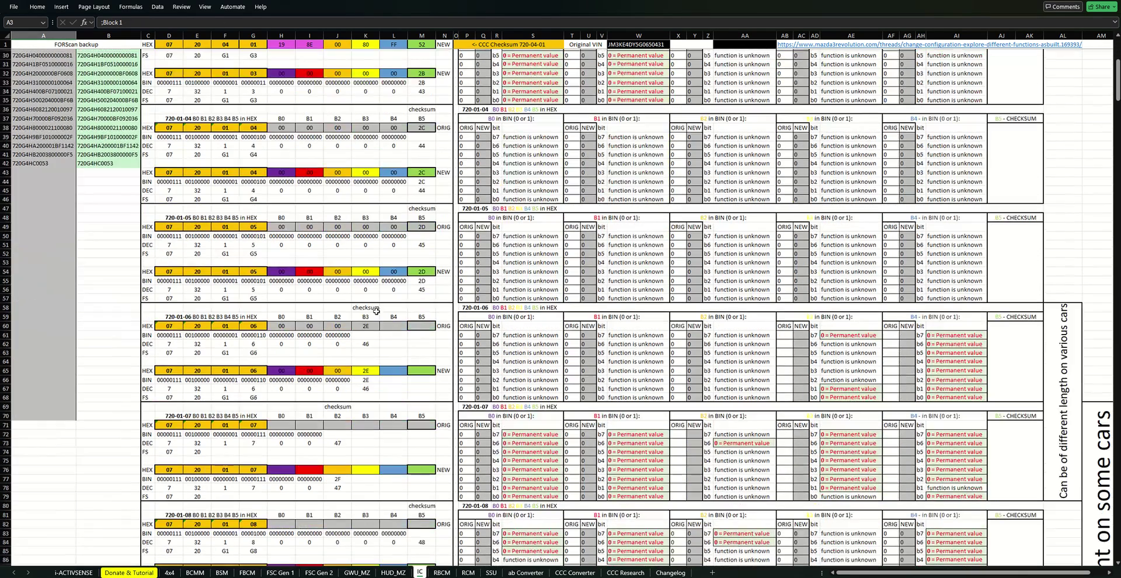
{"action": "left_click", "coordinate": [367, 308]}
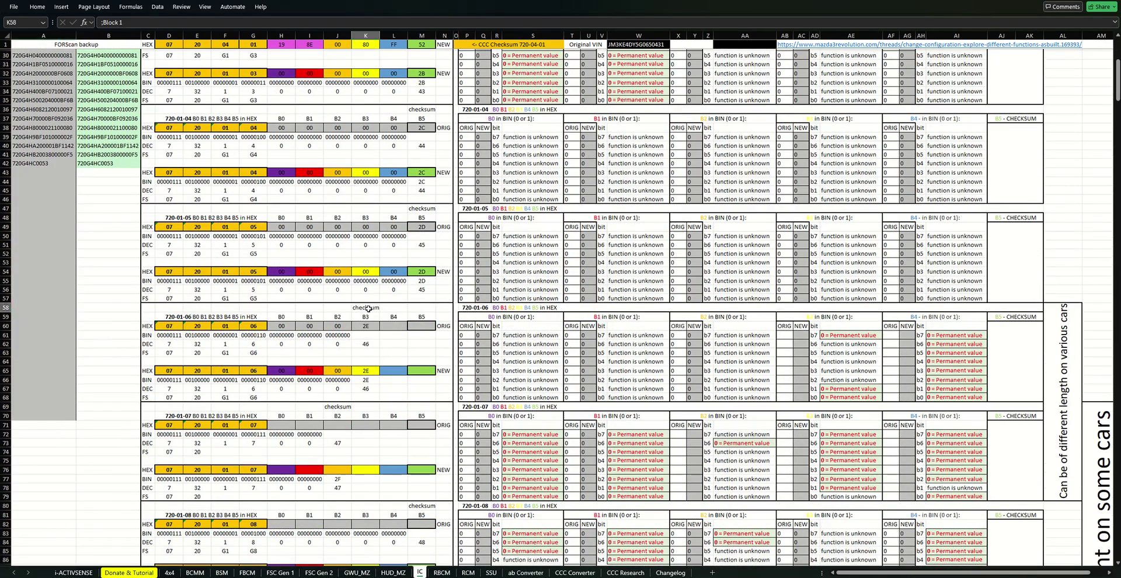
{"action": "left_click", "coordinate": [364, 335]}
{"action": "left_click", "coordinate": [367, 326]}
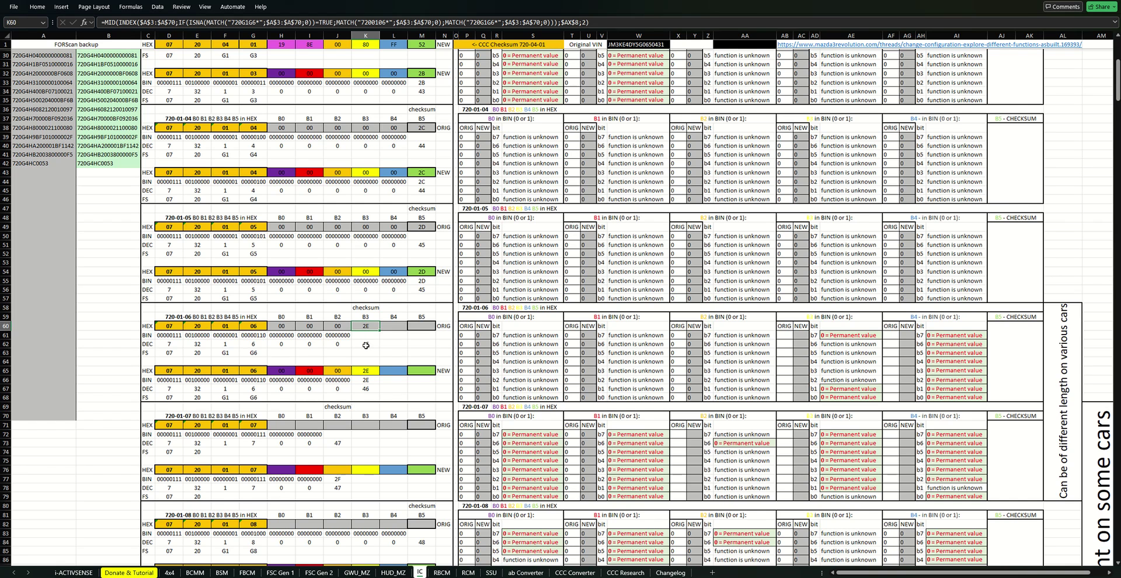
{"action": "left_click", "coordinate": [359, 424]}
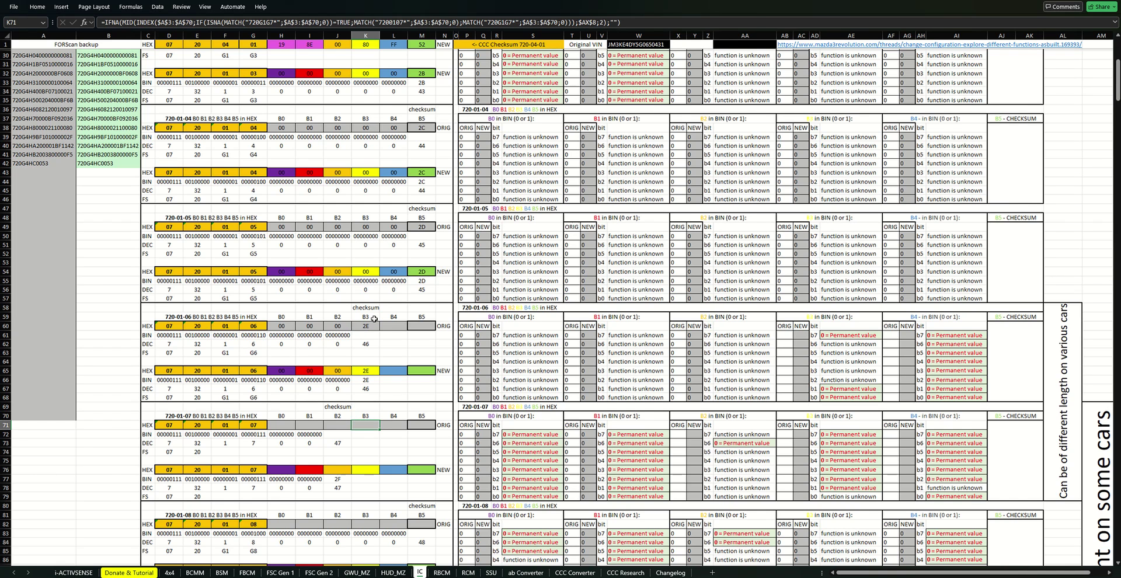
{"action": "left_click", "coordinate": [415, 328]}
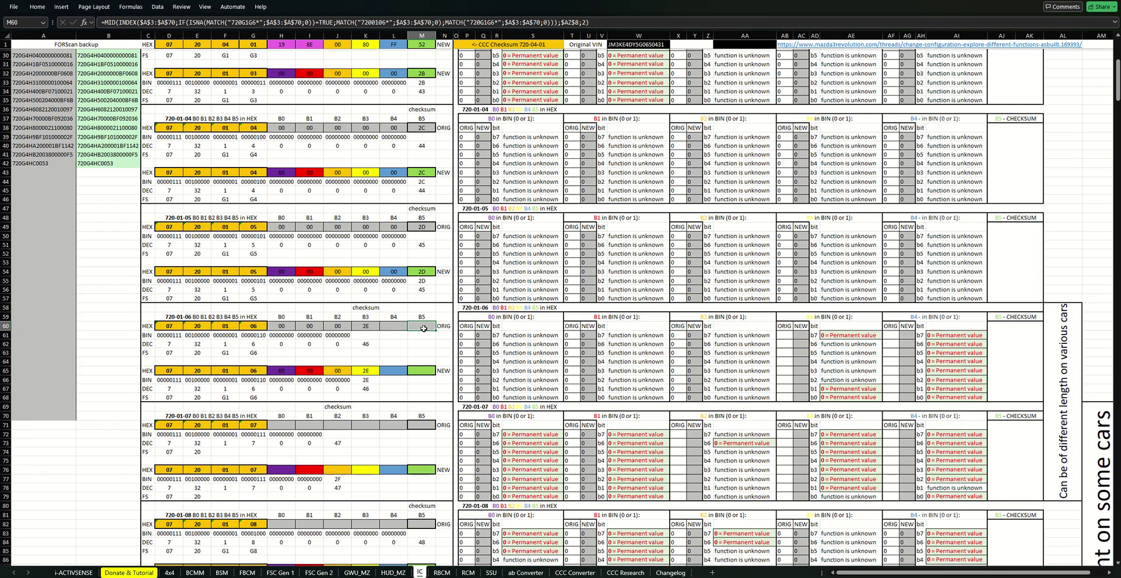
{"action": "scroll", "coordinate": [507, 378], "scroll_direction": "down", "scroll_amount": 9}
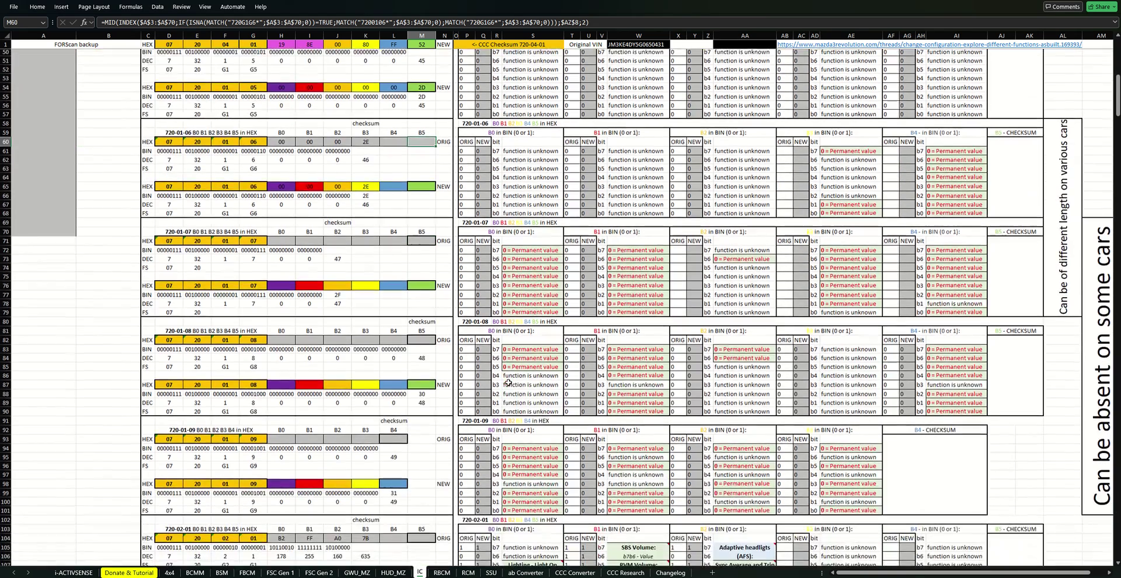
{"action": "scroll", "coordinate": [408, 336], "scroll_direction": "down", "scroll_amount": 3}
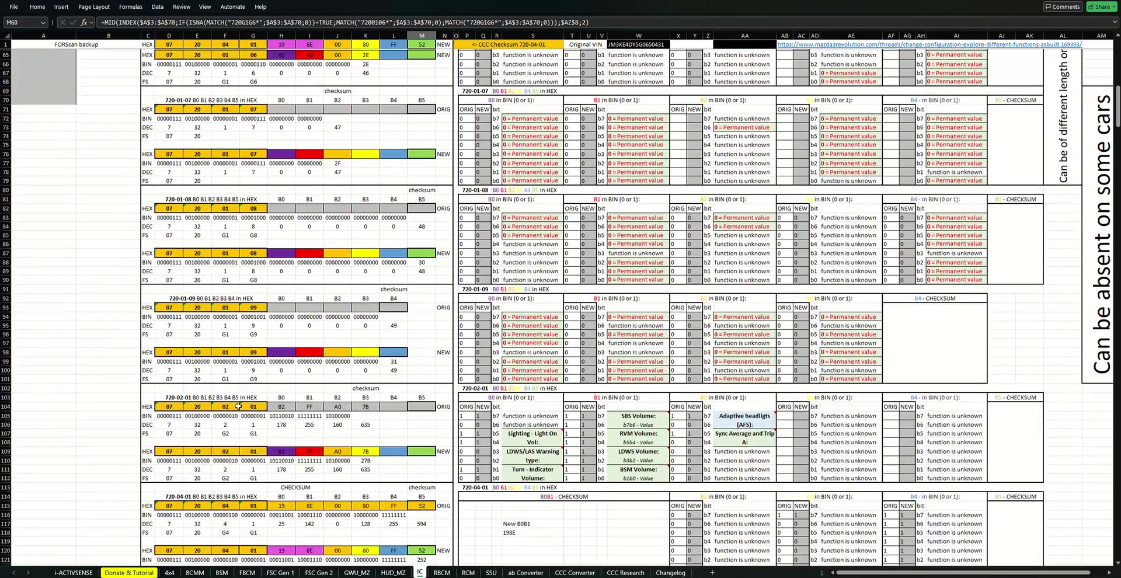
{"action": "left_click", "coordinate": [365, 408]}
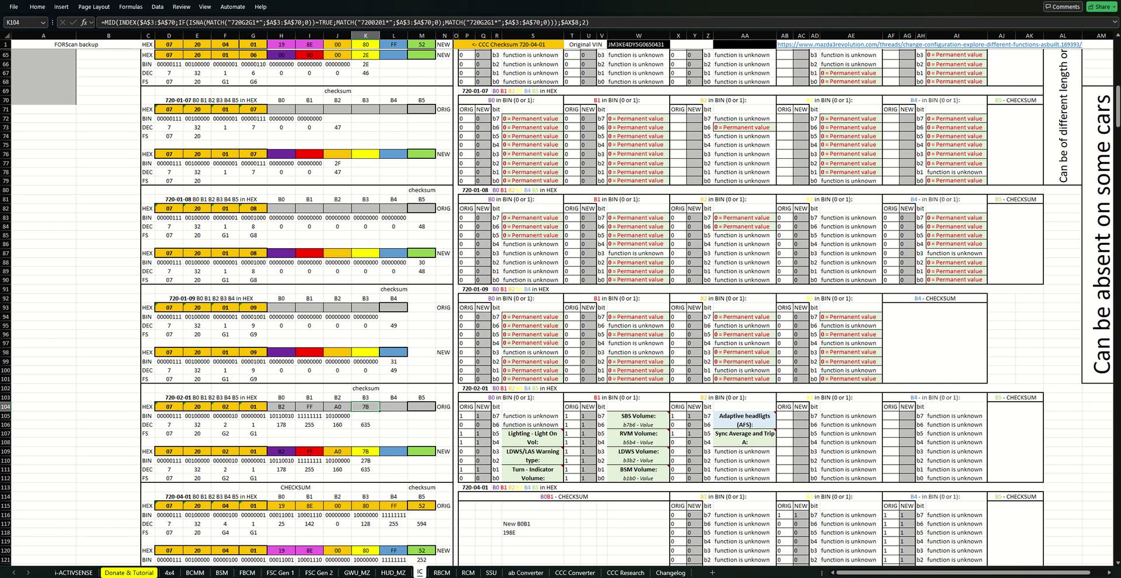
Paste the first As-Built backup into the IC sheet at A3 and check the M104 formula.
{"action": "key", "text": "alt+Tab"}
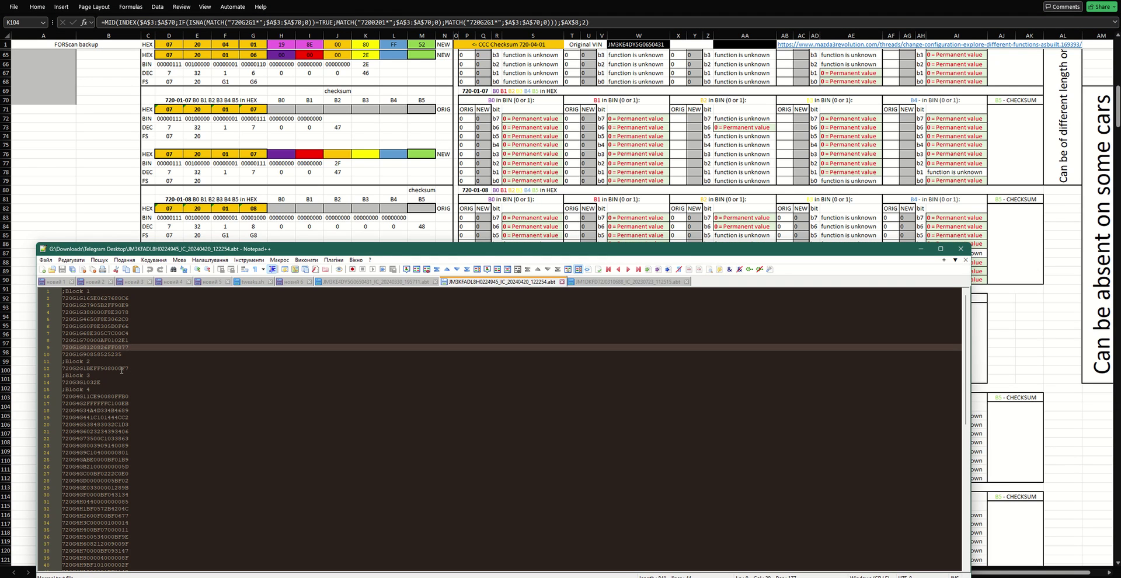
{"action": "left_click", "coordinate": [118, 370]}
{"action": "key", "text": "ctrl+a"}
{"action": "key", "text": "alt+Tab"}
{"action": "scroll", "coordinate": [69, 82], "scroll_direction": "up", "scroll_amount": 20}
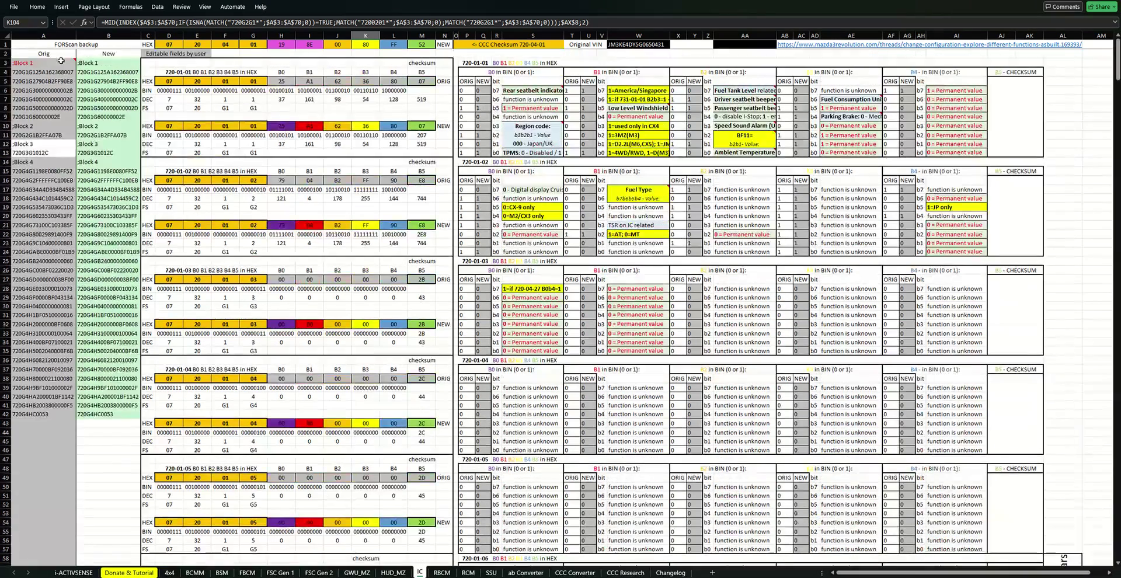
{"action": "left_click", "coordinate": [60, 60]}
{"action": "key", "text": "ctrl+v"}
{"action": "scroll", "coordinate": [259, 378], "scroll_direction": "down", "scroll_amount": 15}
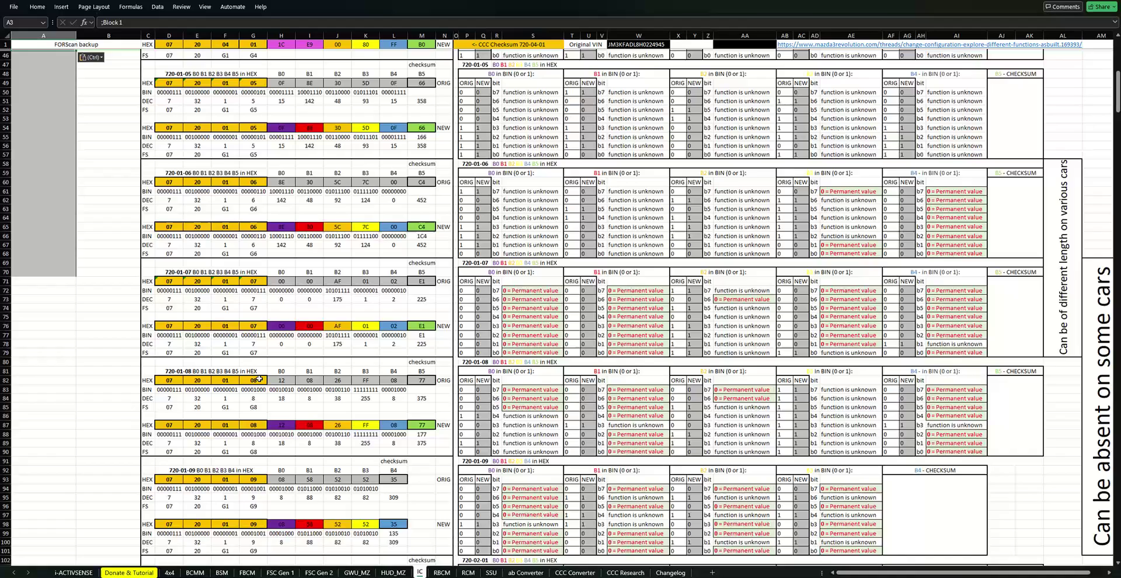
{"action": "scroll", "coordinate": [259, 379], "scroll_direction": "down", "scroll_amount": 8}
{"action": "left_click", "coordinate": [426, 368]}
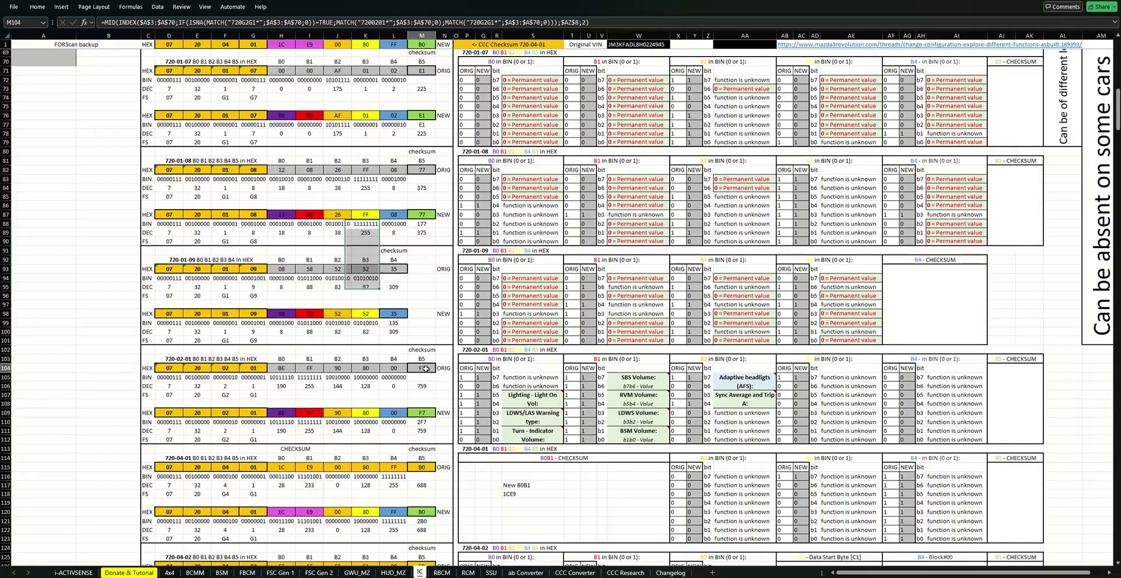
Paste the second vehicle's As-Built backup into A3 in place of the first.
{"action": "key", "text": "alt+Tab"}
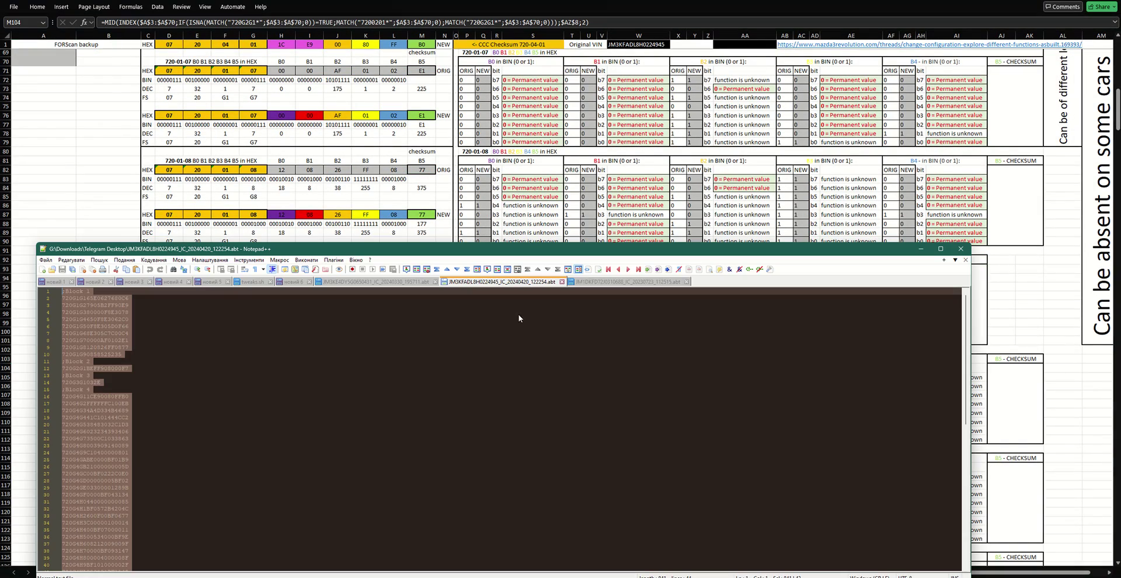
{"action": "left_click", "coordinate": [604, 281]}
{"action": "left_click", "coordinate": [503, 282]}
{"action": "key", "text": "alt+Tab"}
{"action": "scroll", "coordinate": [51, 136], "scroll_direction": "up", "scroll_amount": 20}
{"action": "left_click", "coordinate": [44, 62]}
{"action": "key", "text": "ctrl+v"}
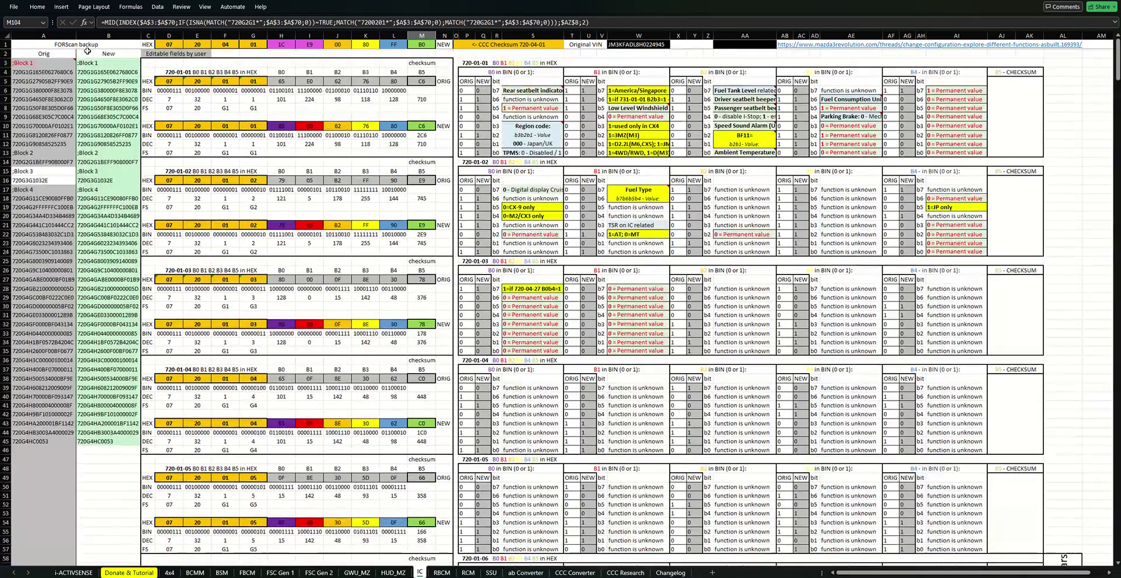
Review the decoded 720-04-28 bit descriptions and the Mazda 2, CX-3, MX-5 only note.
{"action": "scroll", "coordinate": [55, 183], "scroll_direction": "down", "scroll_amount": 5}
{"action": "left_click", "coordinate": [695, 256]}
{"action": "scroll", "coordinate": [1039, 183], "scroll_direction": "down", "scroll_amount": 11}
{"action": "left_click_drag", "start_coordinate": [1117, 88], "coordinate": [1105, 345]}
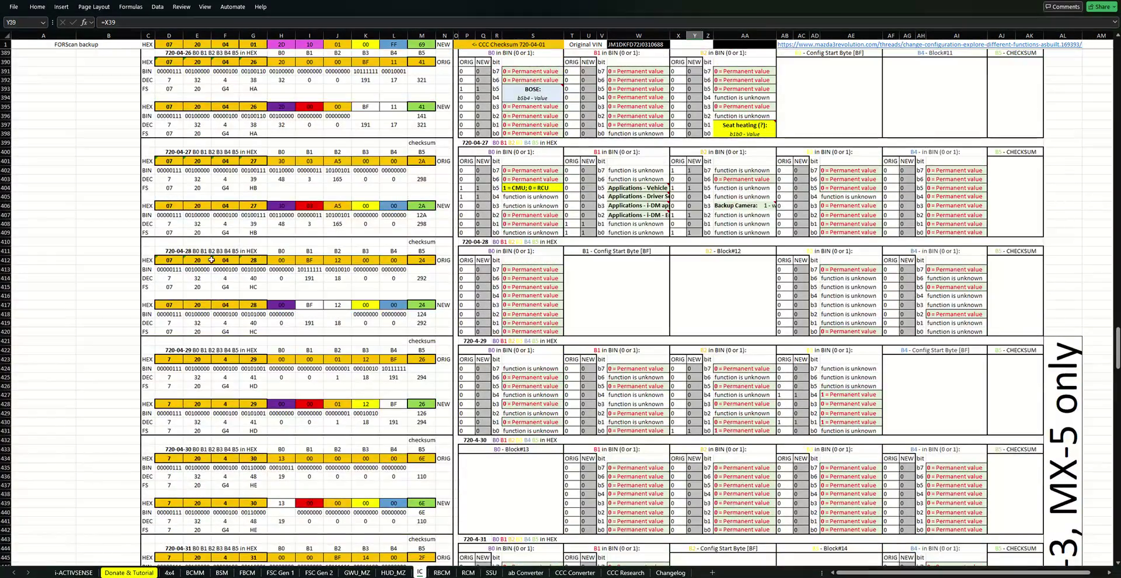
{"action": "left_click", "coordinate": [189, 252]}
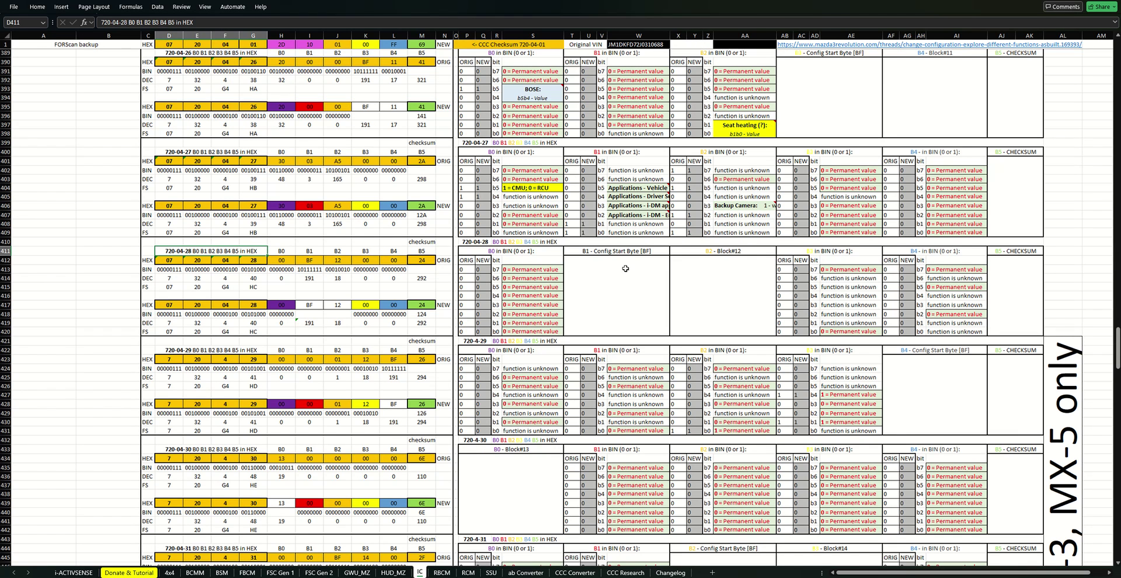
{"action": "left_click", "coordinate": [520, 277]}
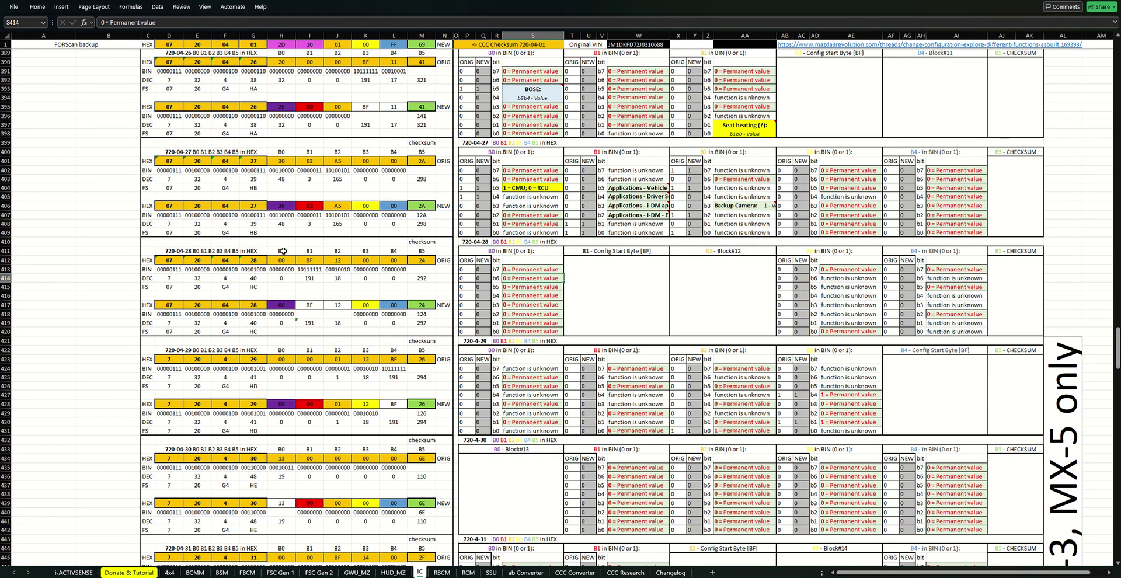
{"action": "left_click", "coordinate": [535, 394]}
{"action": "scroll", "coordinate": [271, 303], "scroll_direction": "down", "scroll_amount": 3}
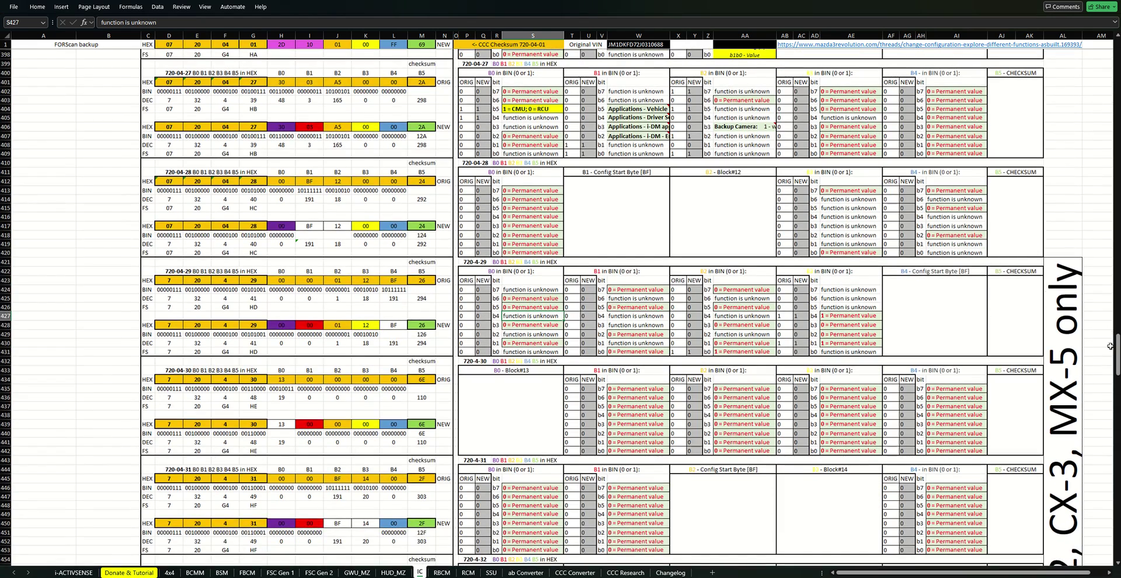
{"action": "left_click_drag", "start_coordinate": [1118, 350], "coordinate": [1117, 519]}
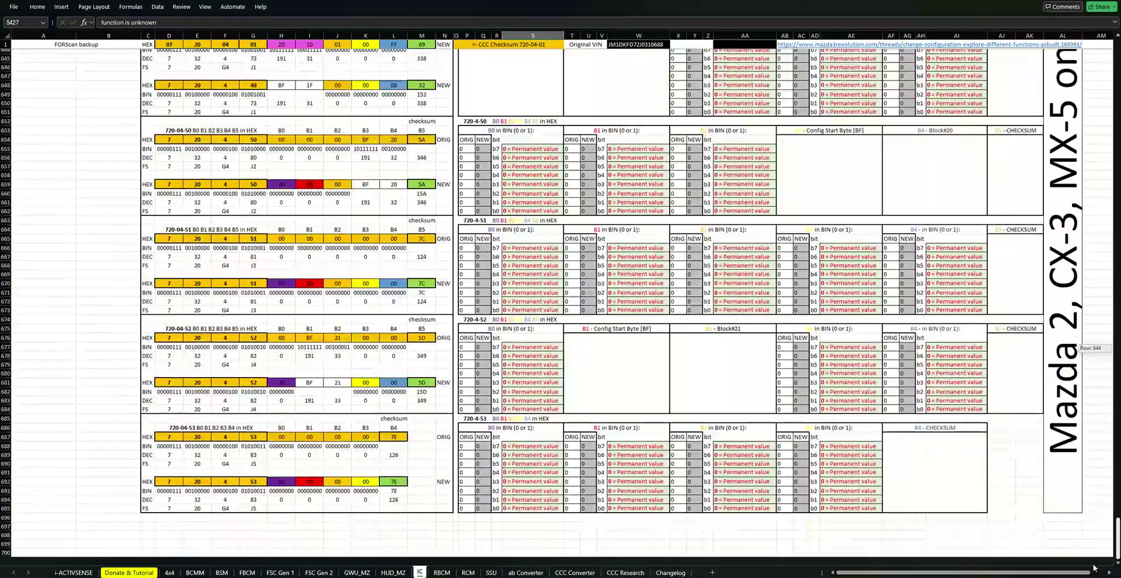
{"action": "left_click", "coordinate": [745, 459]}
{"action": "left_click", "coordinate": [1074, 386]}
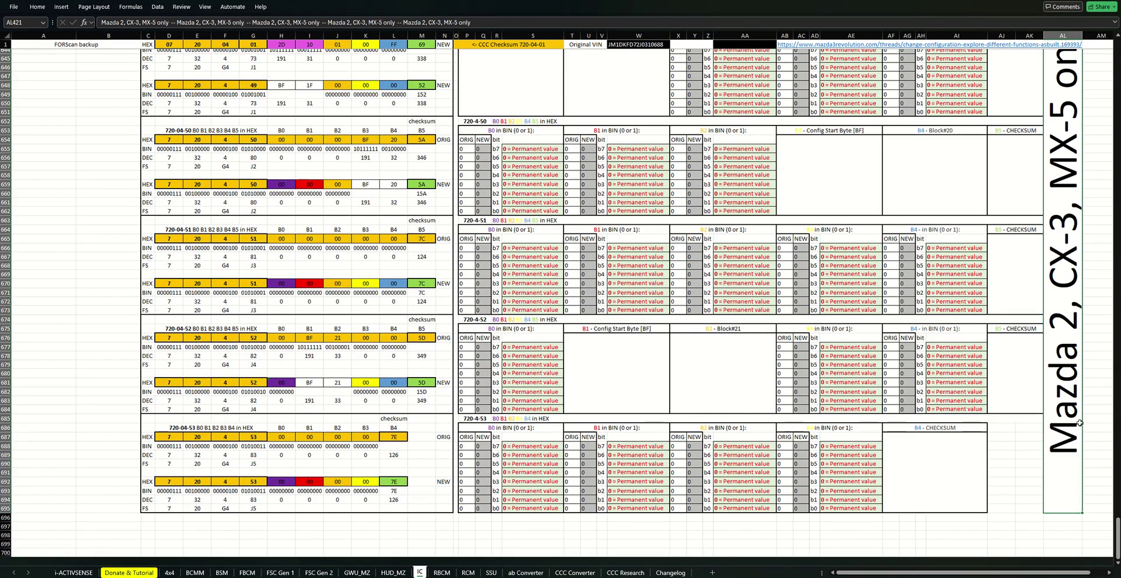
{"action": "left_click", "coordinate": [1117, 517]}
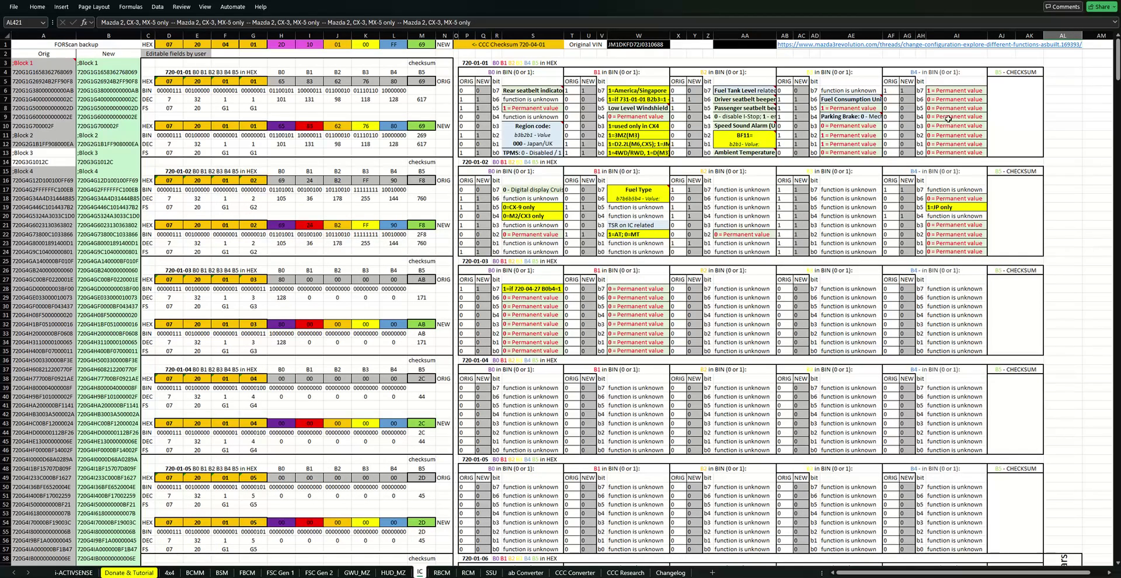
{"action": "left_click", "coordinate": [958, 90]}
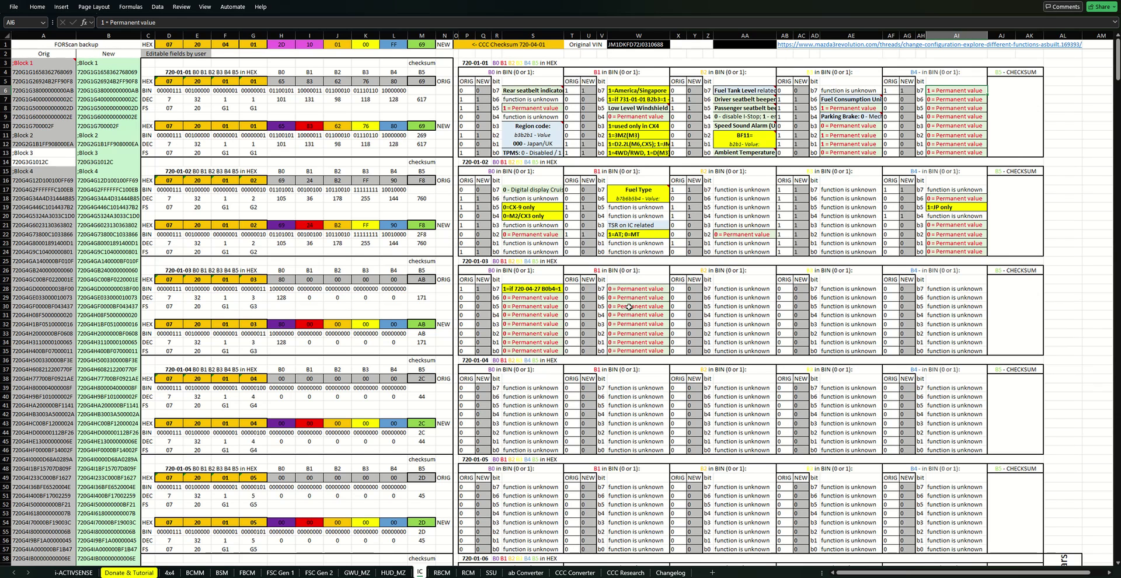
Browse the BSM, FBCM, FSC Gen 1, FSC Gen 2 and RBCM sheets.
{"action": "left_click", "coordinate": [221, 573]}
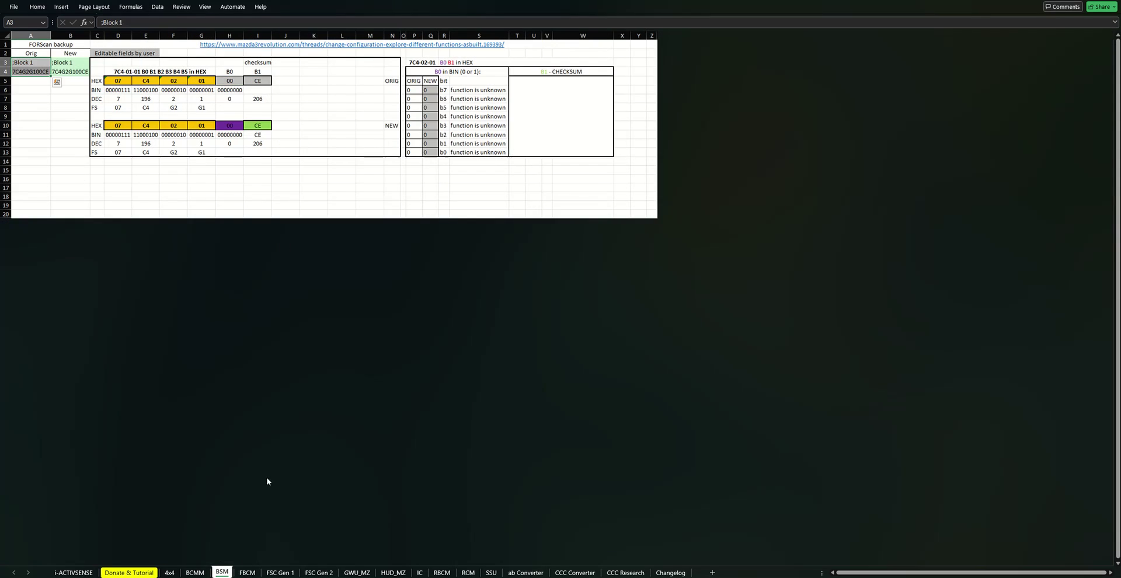
{"action": "left_click", "coordinate": [247, 573]}
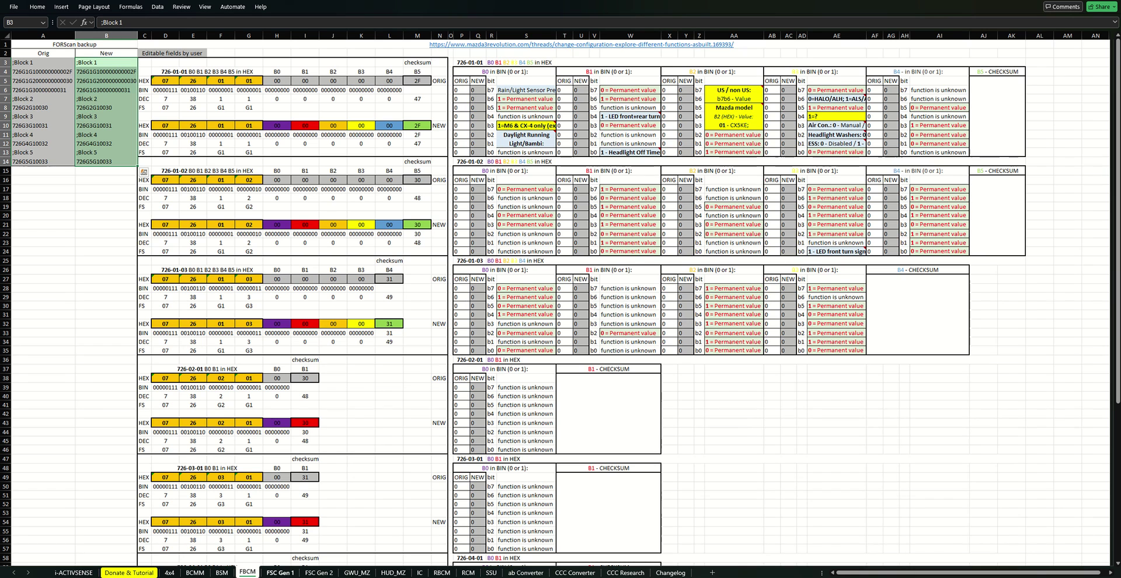
{"action": "left_click", "coordinate": [280, 573]}
{"action": "left_click", "coordinate": [319, 573]}
{"action": "left_click", "coordinate": [248, 573]}
{"action": "left_click", "coordinate": [393, 573]}
{"action": "left_click", "coordinate": [442, 572]}
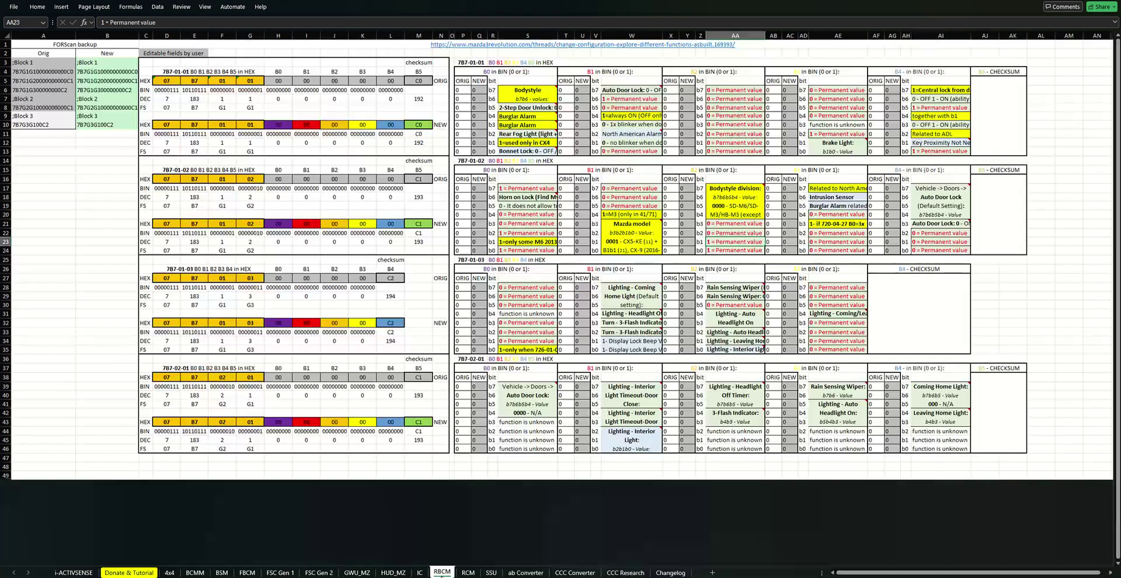
Show the SSU sheet and read bit values in the 731-01-03 table.
{"action": "left_click", "coordinate": [487, 573]}
{"action": "left_click", "coordinate": [628, 304]}
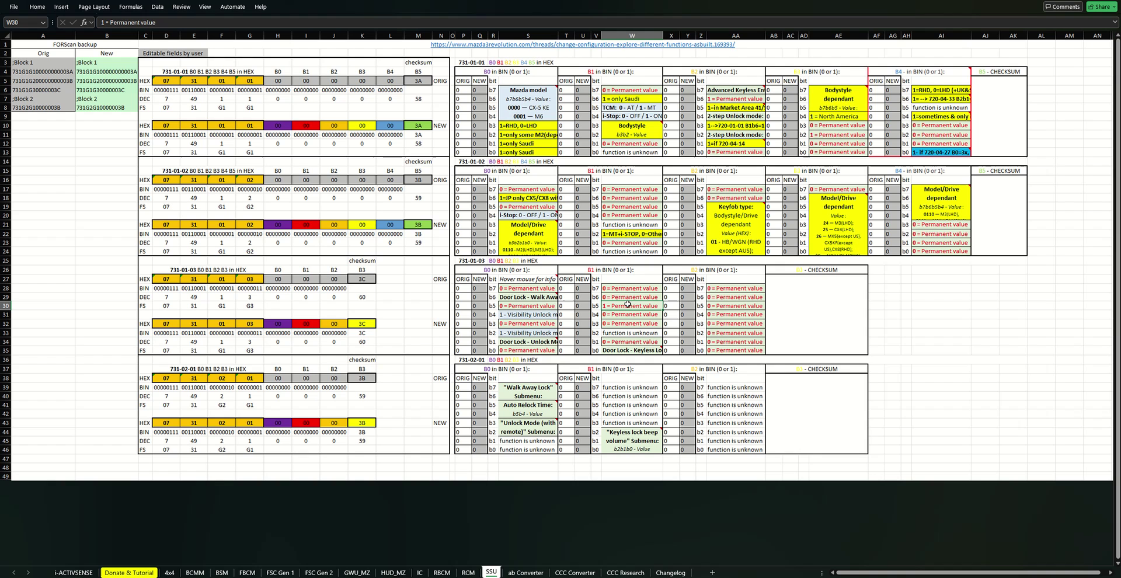
{"action": "left_click", "coordinate": [724, 290]}
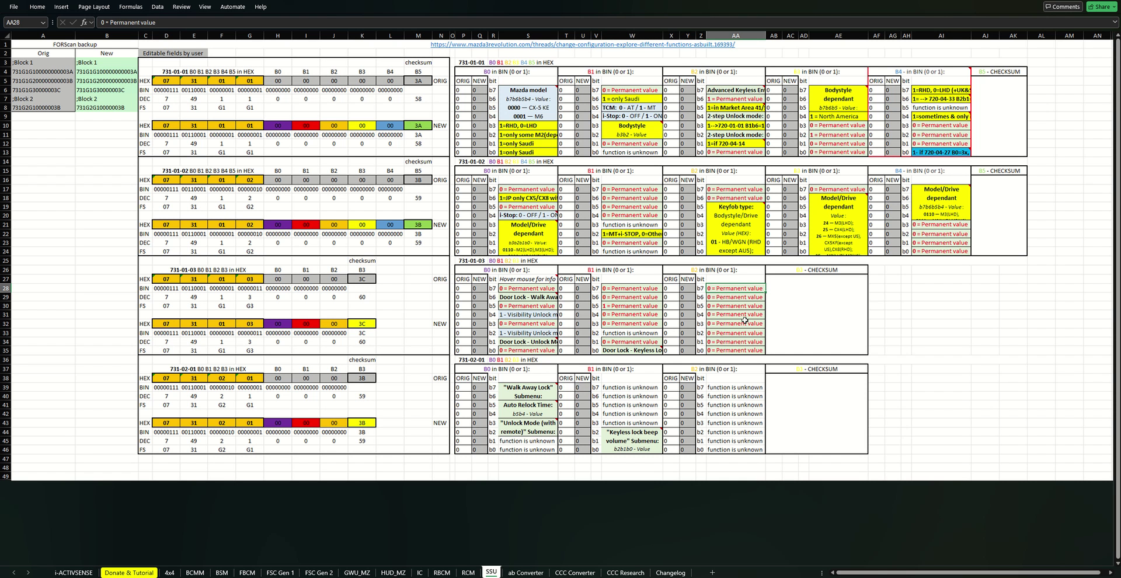
{"action": "left_click", "coordinate": [733, 315]}
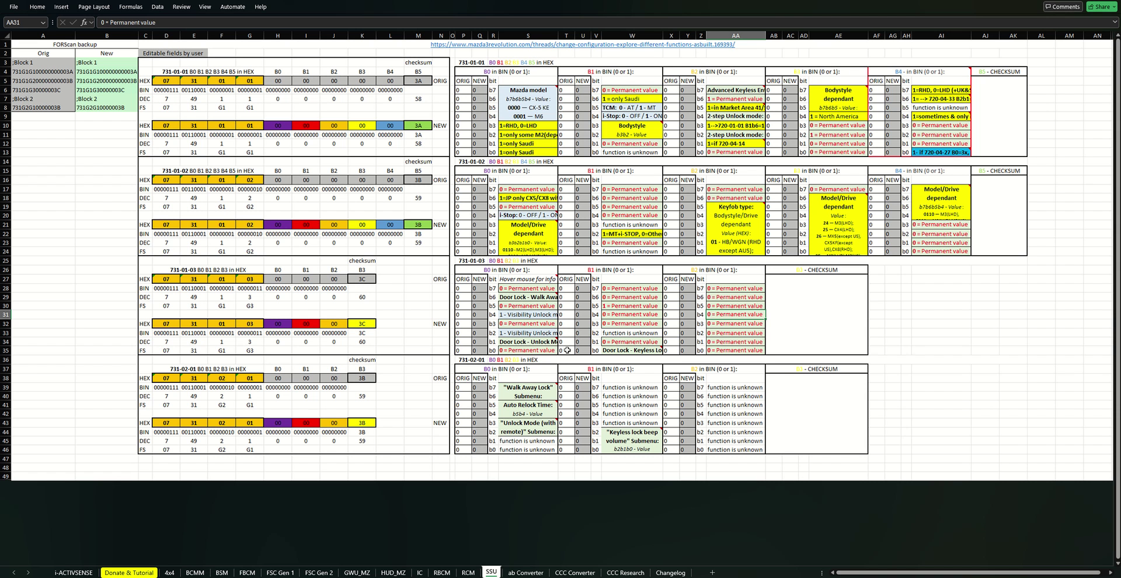
On the RBCM sheet, read the 7B7-01-02/03 bit values, Coming Home Light note and column AE values.
{"action": "left_click", "coordinate": [444, 573]}
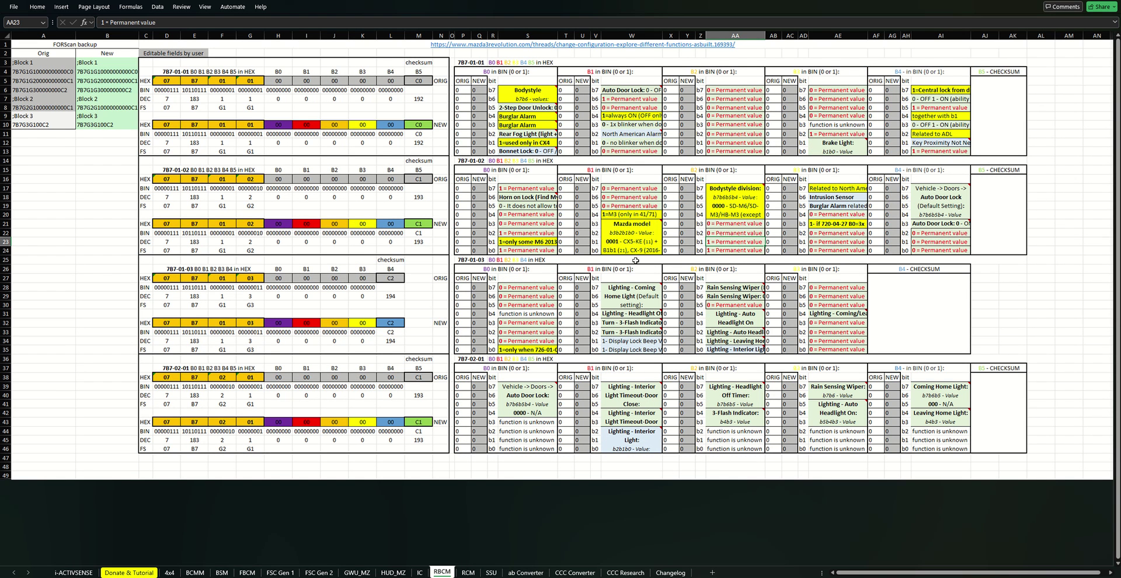
{"action": "left_click", "coordinate": [619, 204]}
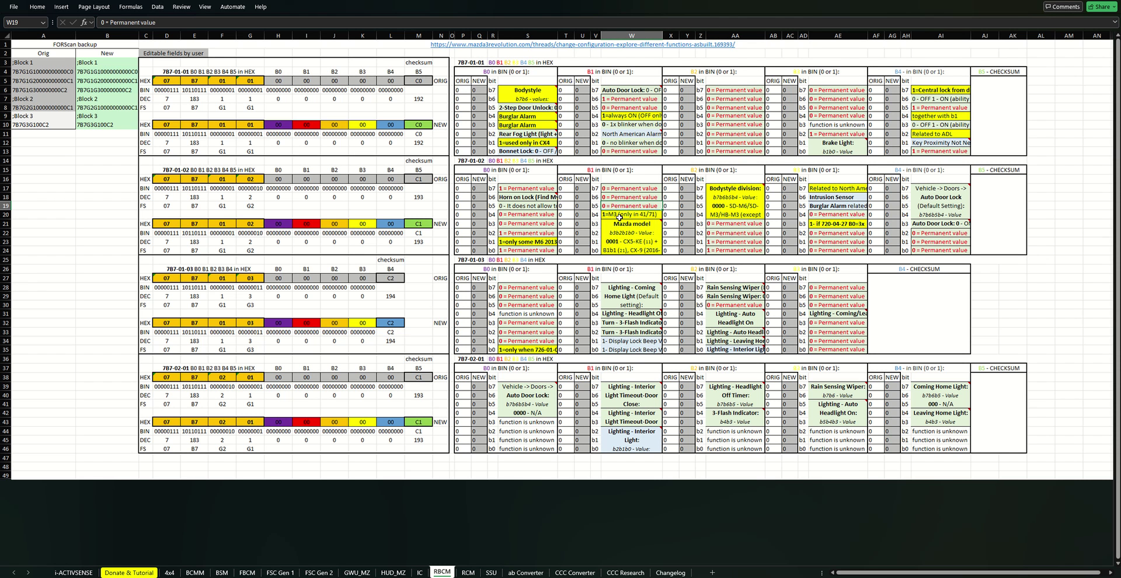
{"action": "left_click", "coordinate": [620, 304]}
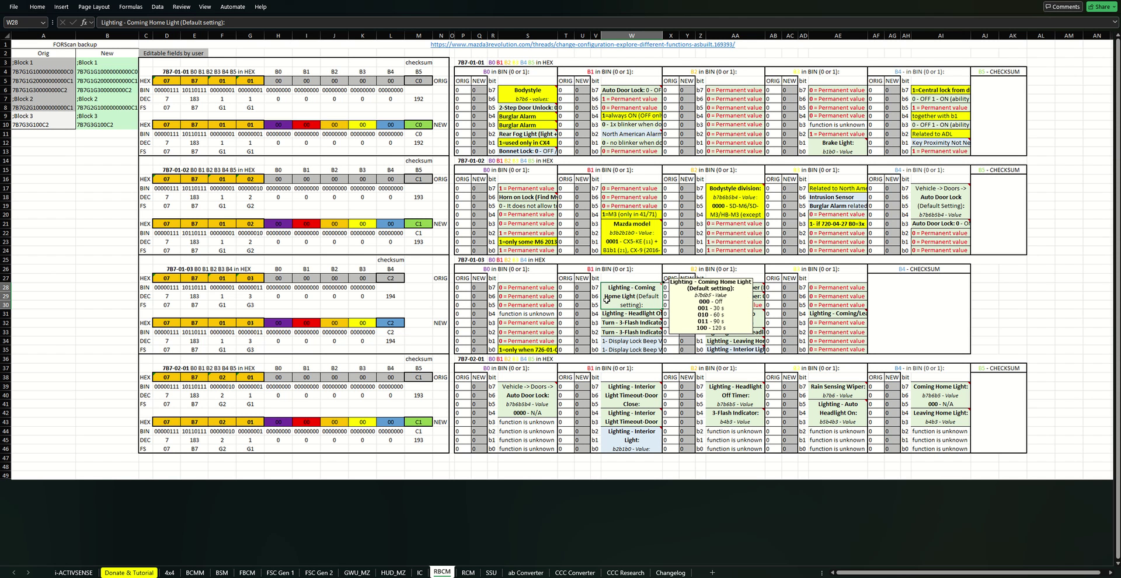
{"action": "left_click", "coordinate": [582, 304]}
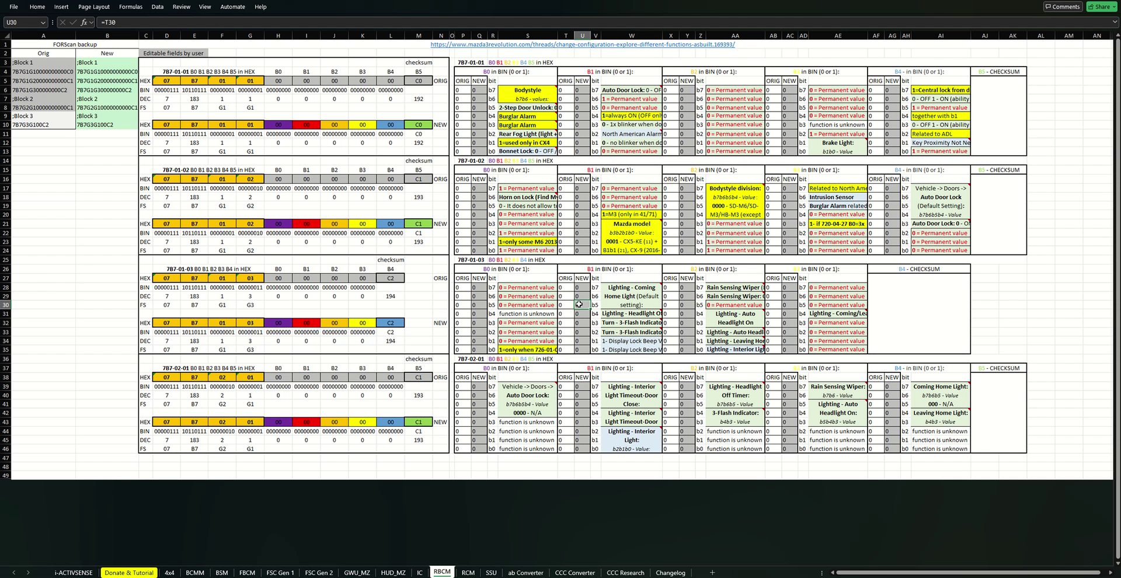
{"action": "mouse_move", "coordinate": [648, 305]}
{"action": "left_click", "coordinate": [518, 287]}
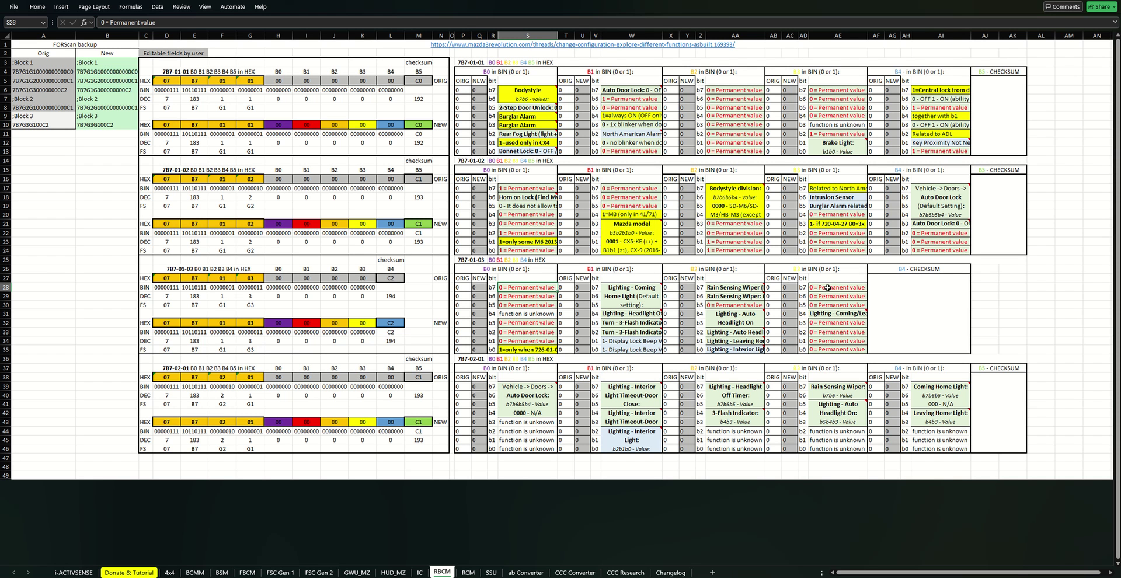
{"action": "left_click", "coordinate": [828, 288]}
{"action": "left_click", "coordinate": [840, 295]}
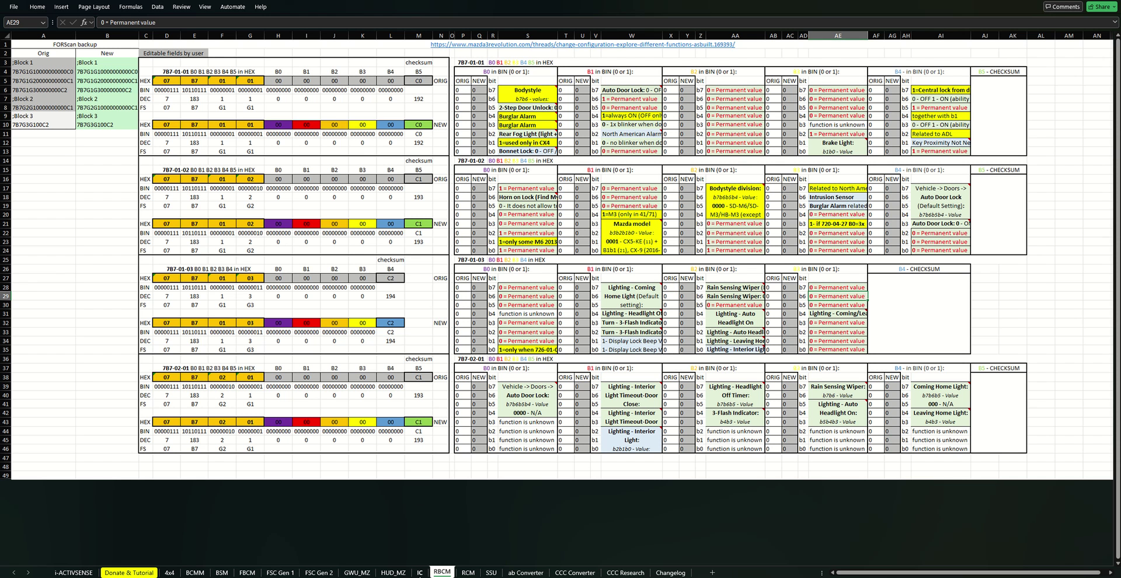
Undo the IC sheet paste, then follow the CCC Converter guide's As-Built Search Engine link.
{"action": "left_click", "coordinate": [420, 573]}
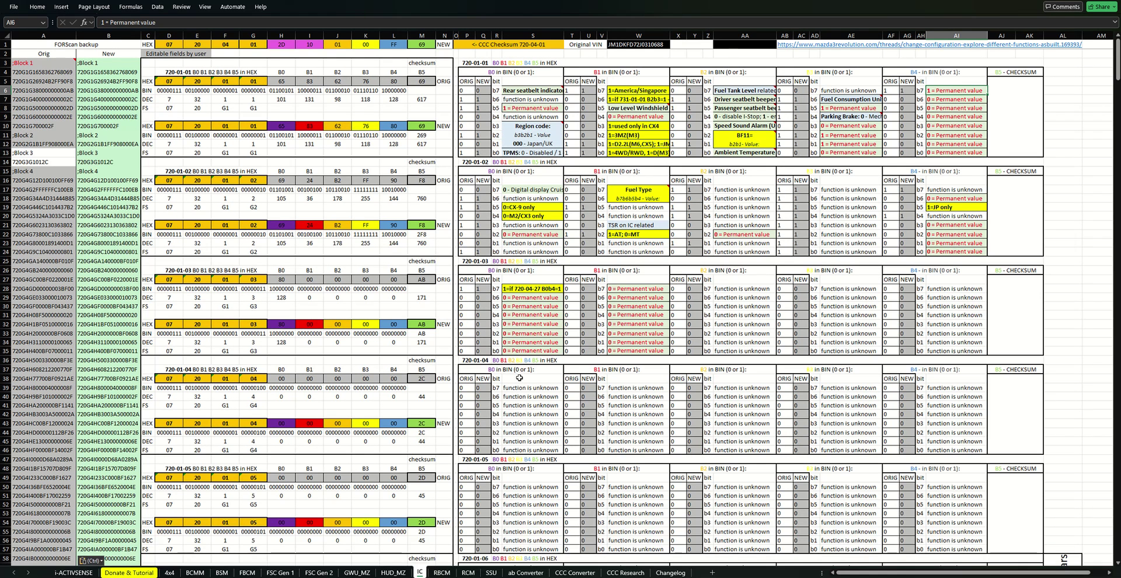
{"action": "key", "text": "ctrl+z"}
{"action": "key", "text": "ctrl+z"}
{"action": "key", "text": "ctrl+z"}
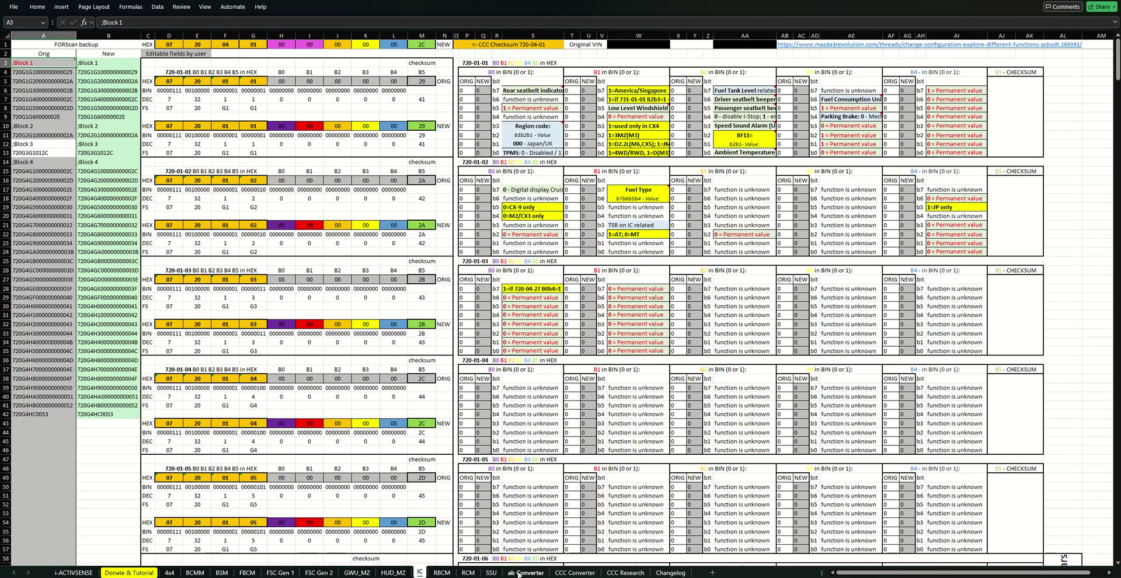
{"action": "left_click", "coordinate": [560, 573]}
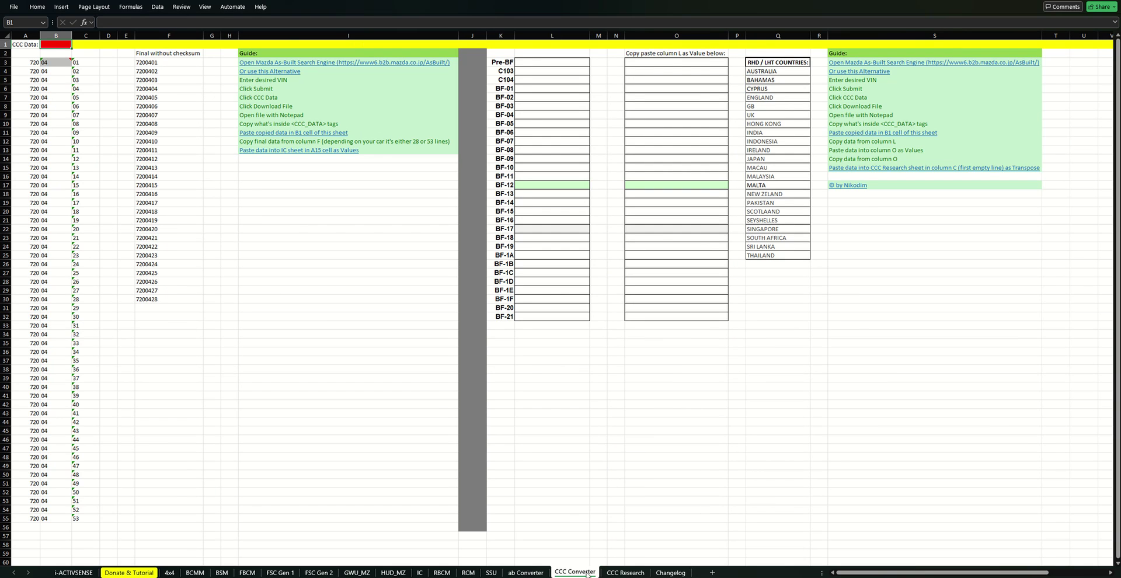
{"action": "left_click", "coordinate": [333, 66]}
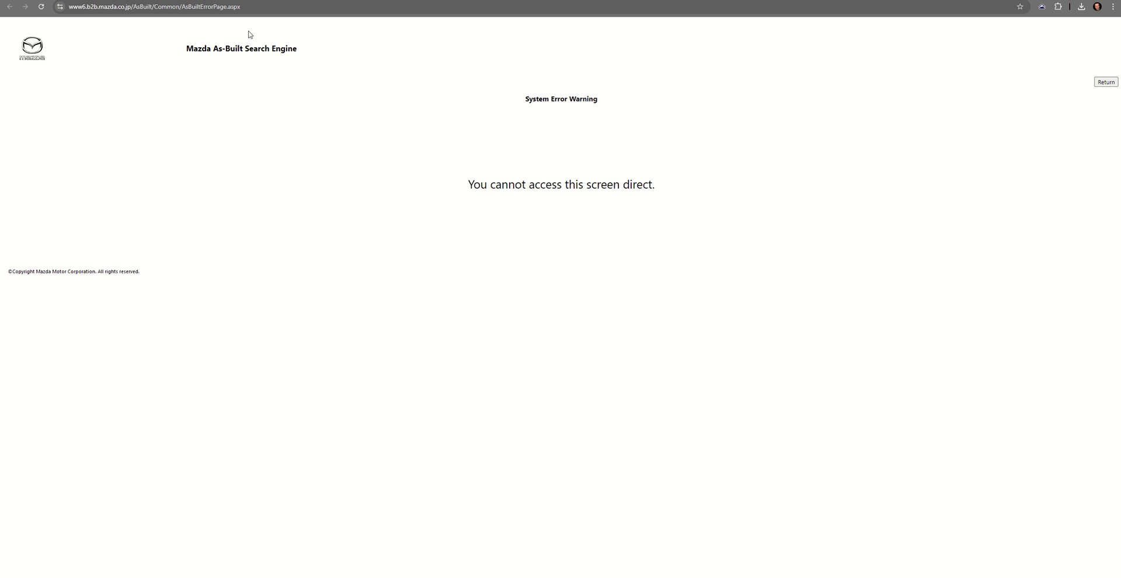
Return to the search form and submit the car's saved VIN.
{"action": "left_click", "coordinate": [1106, 82]}
{"action": "left_click", "coordinate": [165, 213]}
{"action": "left_click", "coordinate": [153, 225]}
{"action": "left_click", "coordinate": [965, 259]}
Download the vehicle's CCC data as an .ab file and open it.
{"action": "left_click", "coordinate": [133, 183]}
{"action": "left_click", "coordinate": [993, 355]}
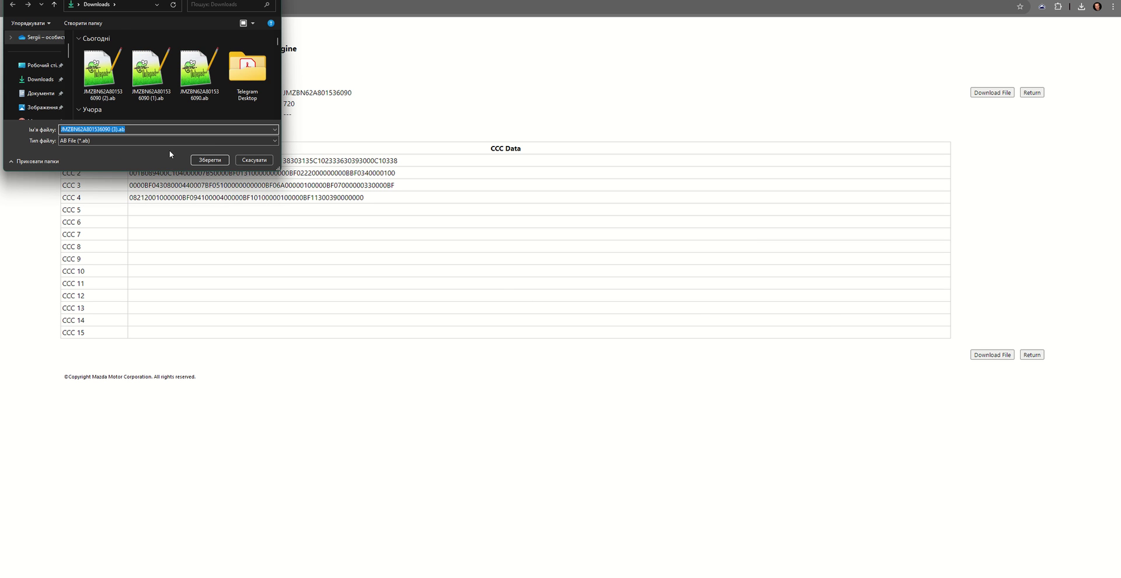
{"action": "left_click", "coordinate": [222, 159]}
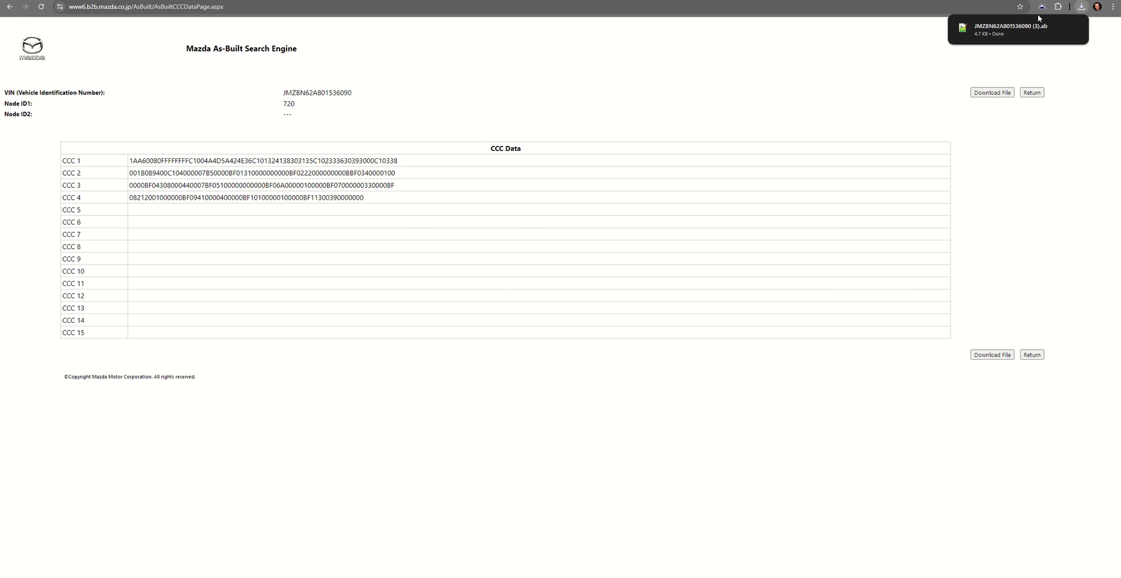
{"action": "left_click", "coordinate": [1007, 30]}
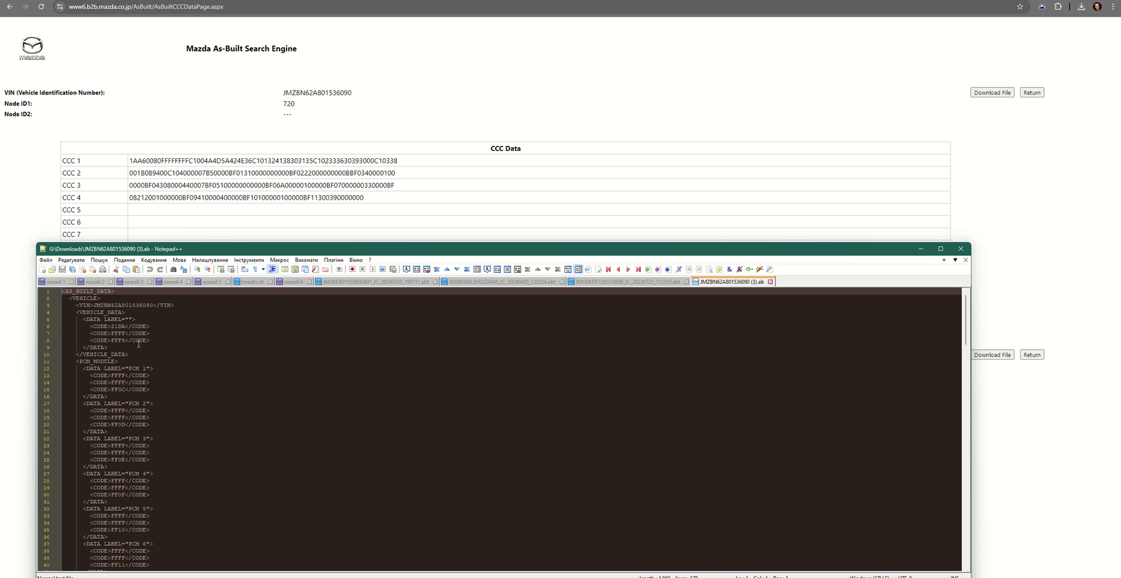
Locate and select the CCC_DATA hex string on line 175 of the downloaded .ab file.
{"action": "double_click", "coordinate": [118, 326]}
{"action": "double_click", "coordinate": [119, 341]}
{"action": "double_click", "coordinate": [117, 326]}
{"action": "left_click", "coordinate": [115, 333]}
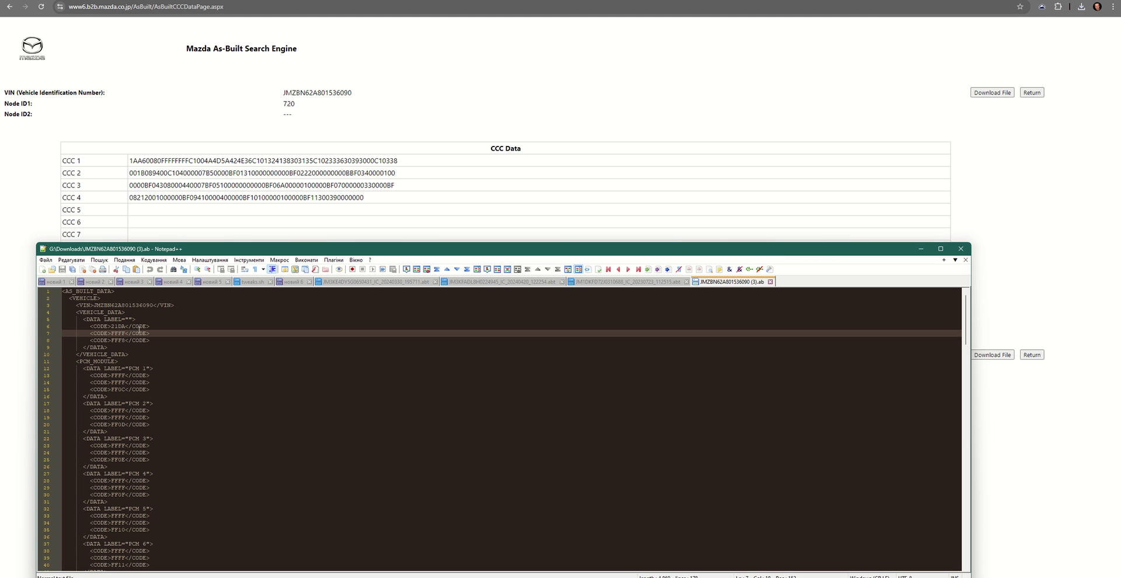
{"action": "scroll", "coordinate": [293, 396], "scroll_direction": "down", "scroll_amount": 14}
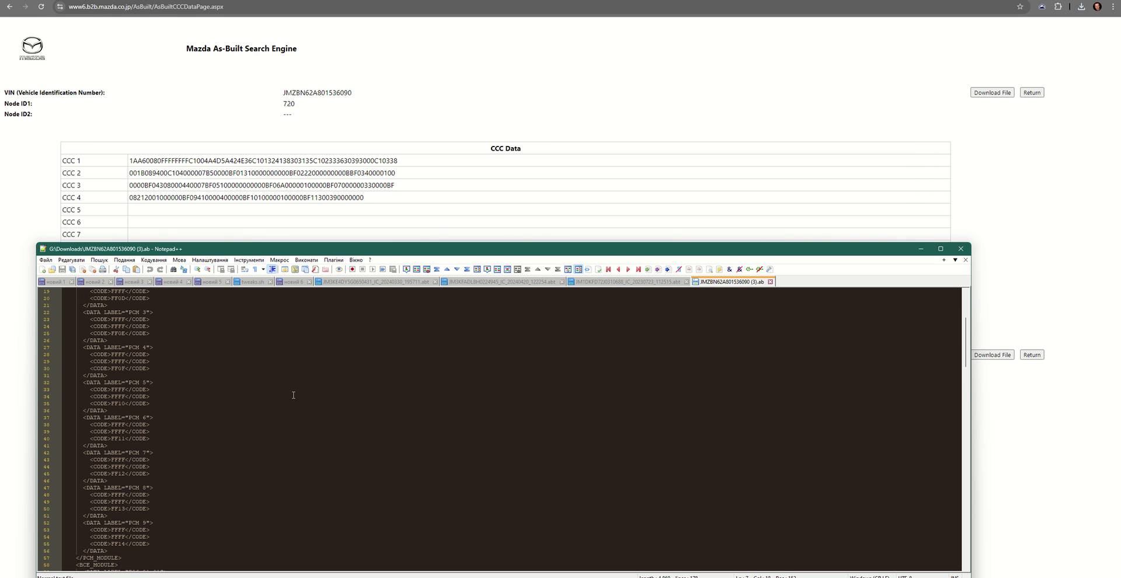
{"action": "scroll", "coordinate": [294, 395], "scroll_direction": "down", "scroll_amount": 6}
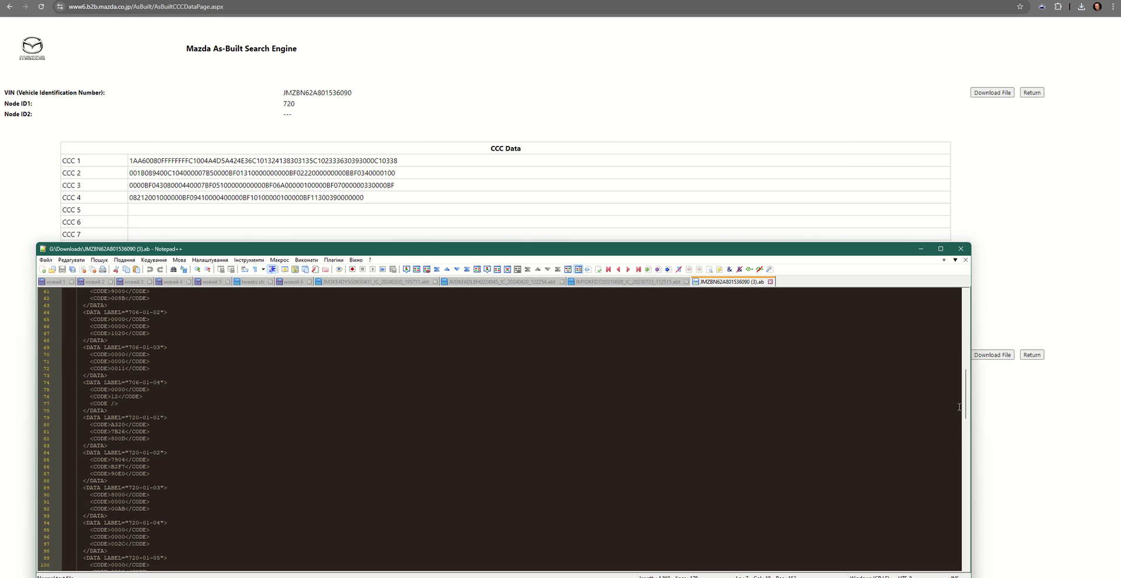
{"action": "left_click_drag", "start_coordinate": [965, 392], "coordinate": [952, 502]}
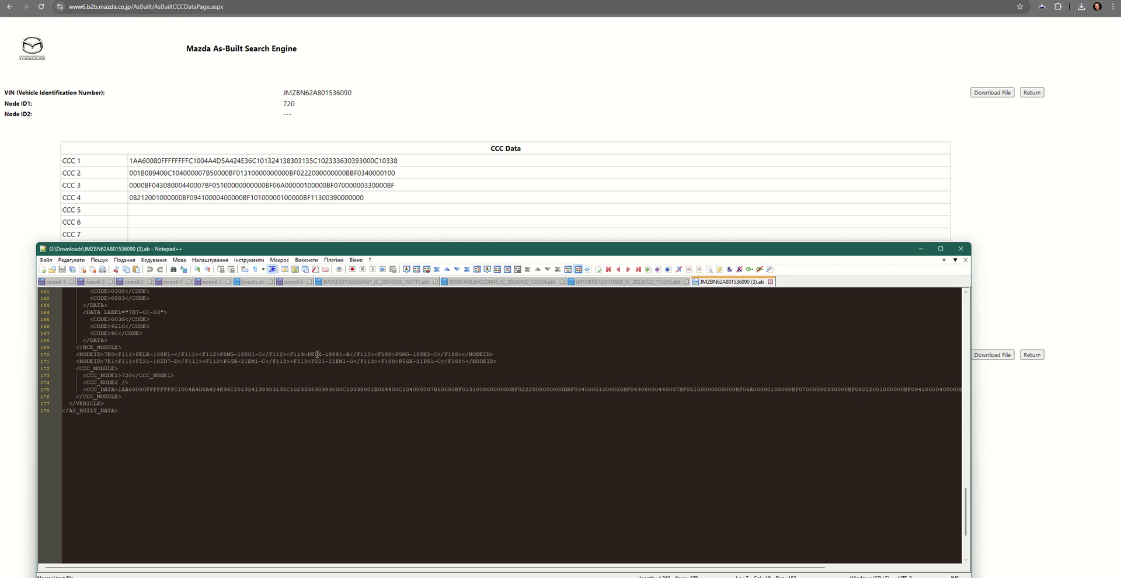
{"action": "double_click", "coordinate": [213, 392]}
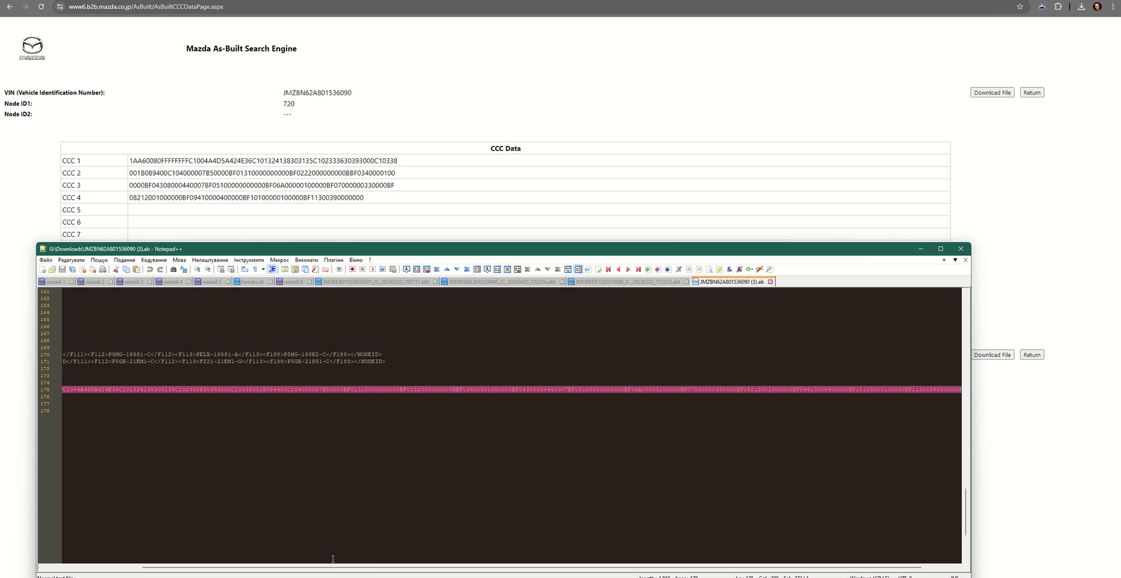
{"action": "left_click_drag", "start_coordinate": [333, 567], "coordinate": [210, 570]}
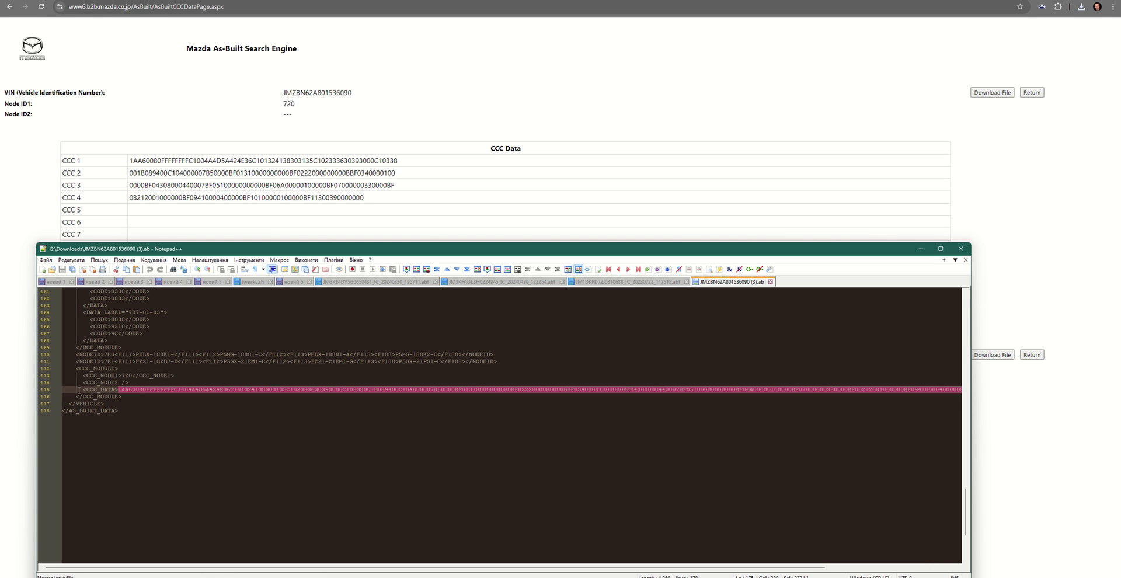
{"action": "left_click_drag", "start_coordinate": [79, 389], "coordinate": [111, 389]}
{"action": "double_click", "coordinate": [143, 390]}
{"action": "key", "text": "ctrl+c"}
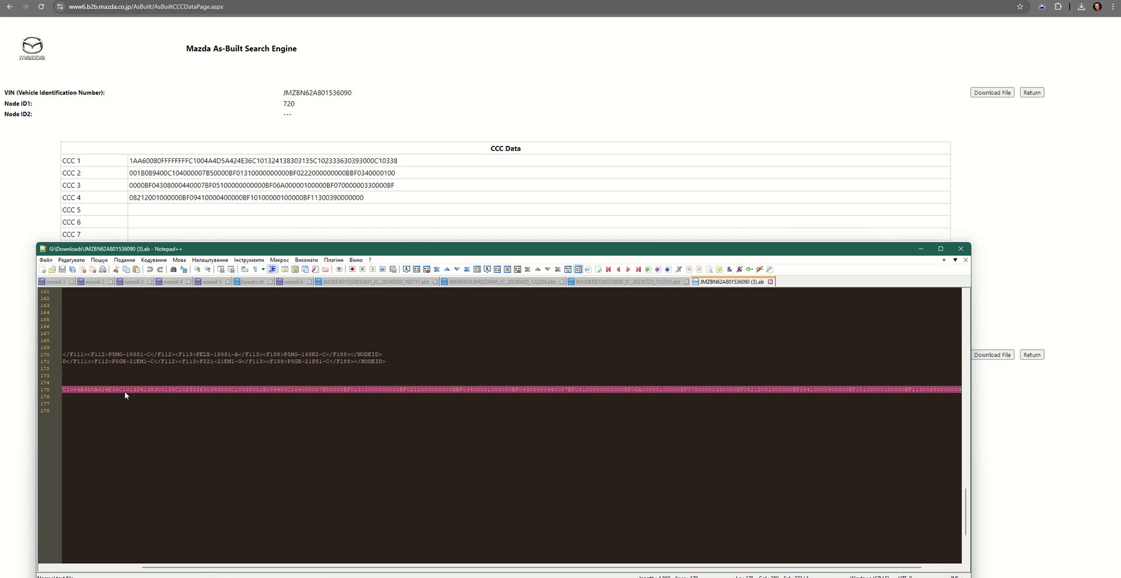
{"action": "key", "text": "alt+Tab"}
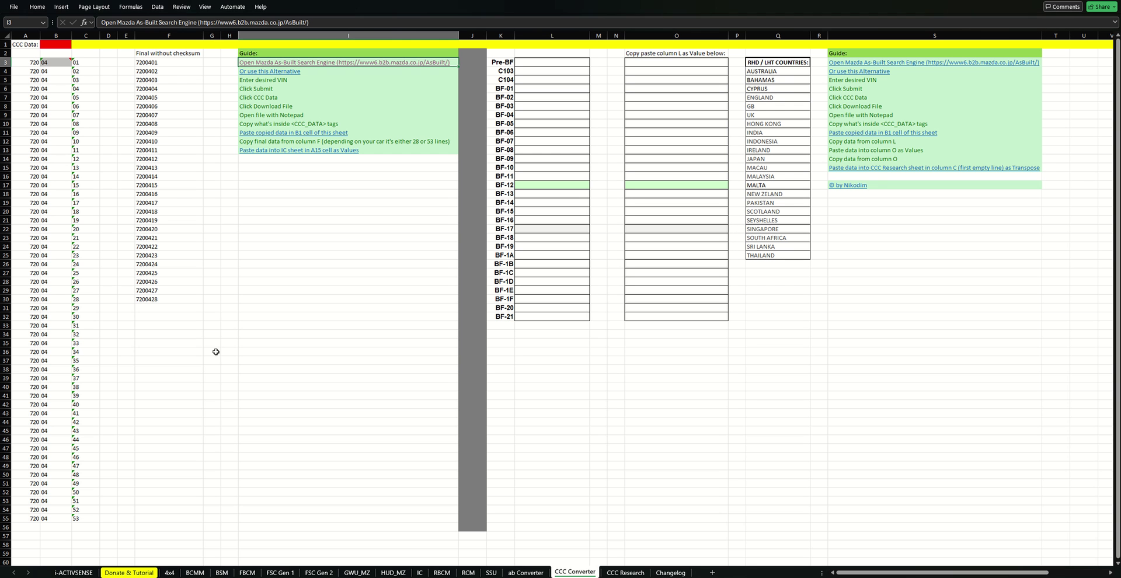
Paste the CCC hex string into B1 of CCC Converter and check the combined values in column F.
{"action": "left_click", "coordinate": [59, 45]}
{"action": "key", "text": "ctrl+v"}
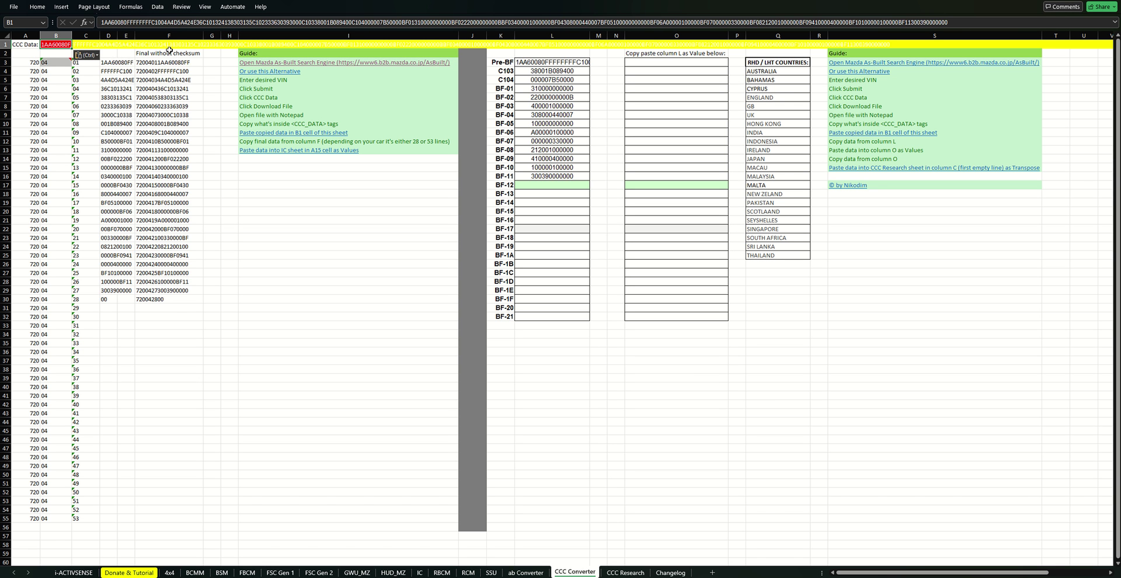
{"action": "left_click_drag", "start_coordinate": [168, 53], "coordinate": [168, 299]}
{"action": "left_click", "coordinate": [169, 299]}
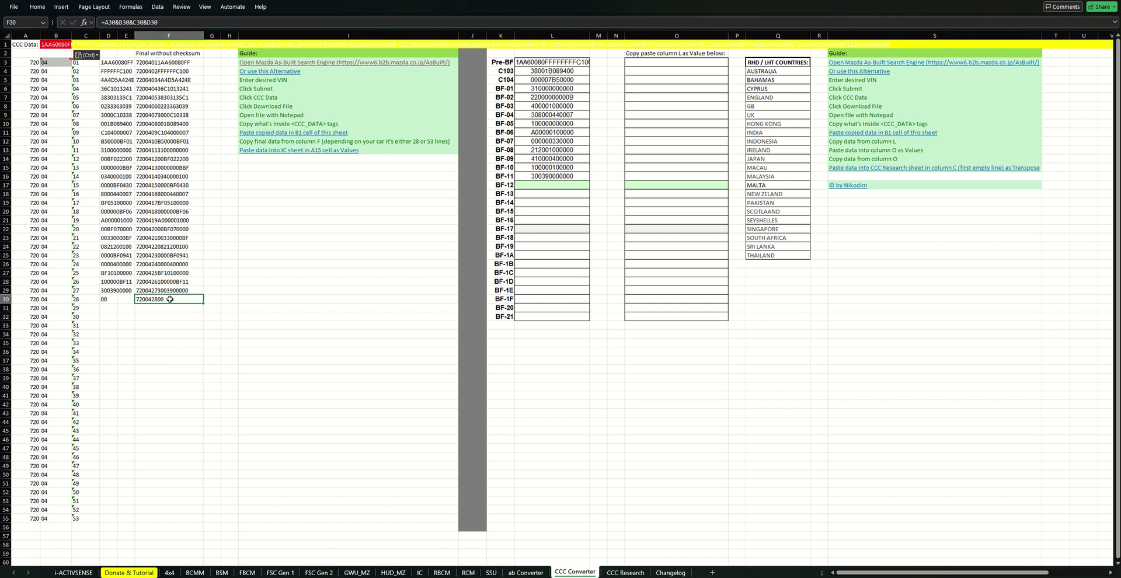
Switch to the ab Converter sheet and copy the entire .ab file text from Notepad++.
{"action": "left_click", "coordinate": [526, 572]}
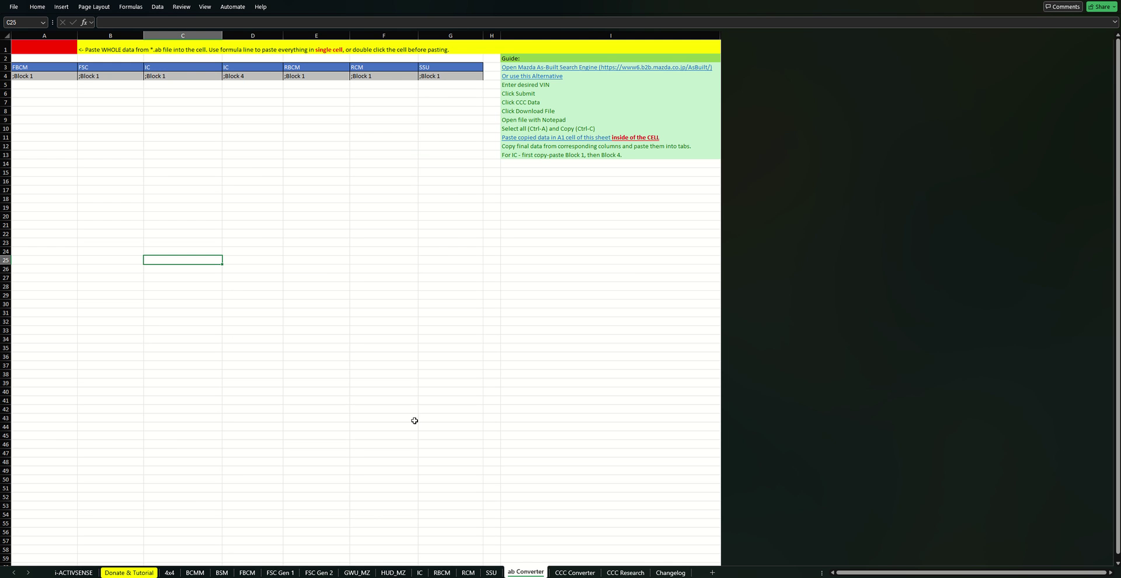
{"action": "key", "text": "alt+Tab"}
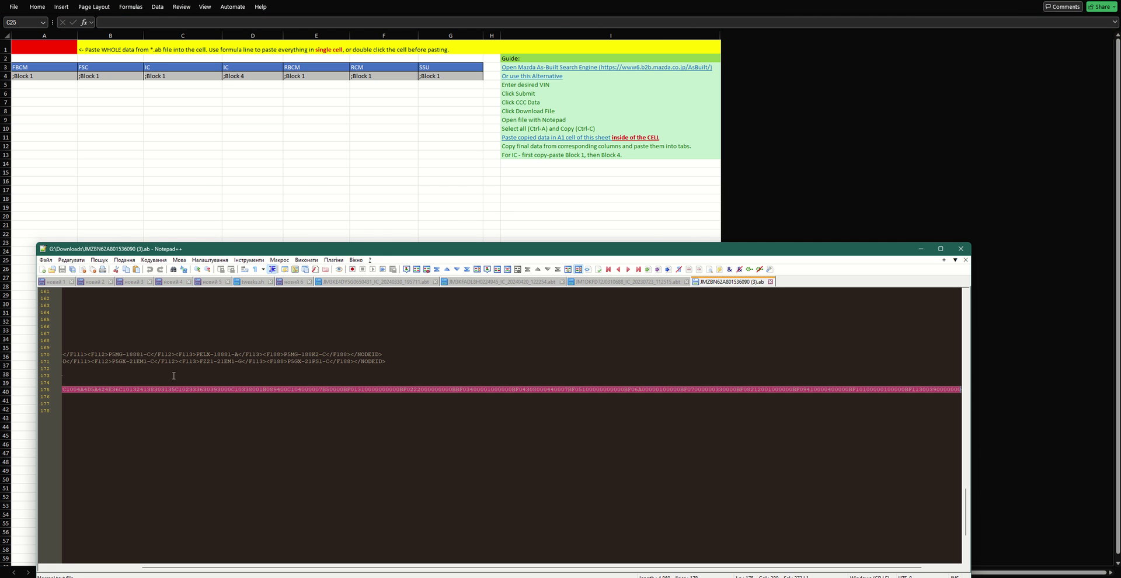
{"action": "left_click", "coordinate": [154, 376]}
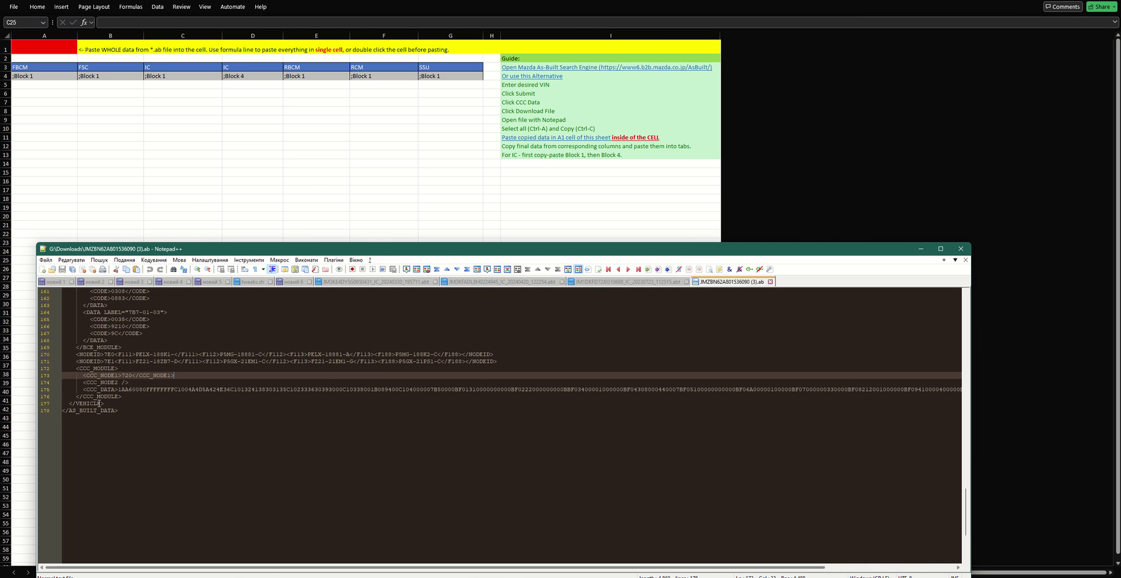
{"action": "left_click", "coordinate": [134, 422]}
{"action": "key", "text": "ctrl+a"}
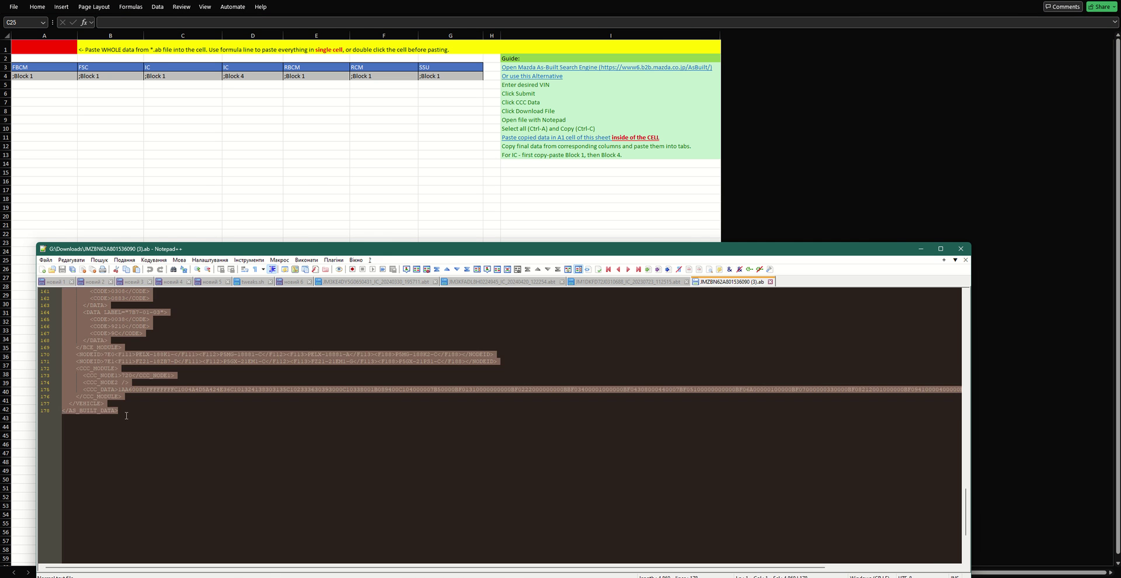
{"action": "right_click", "coordinate": [100, 325]}
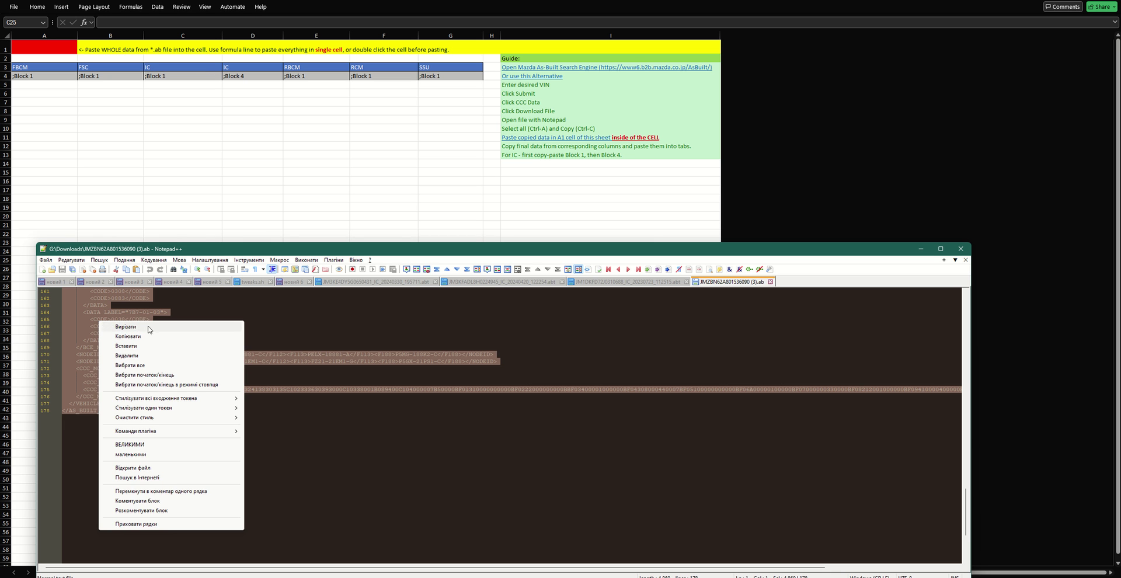
{"action": "left_click", "coordinate": [166, 312]}
{"action": "key", "text": "ctrl+a"}
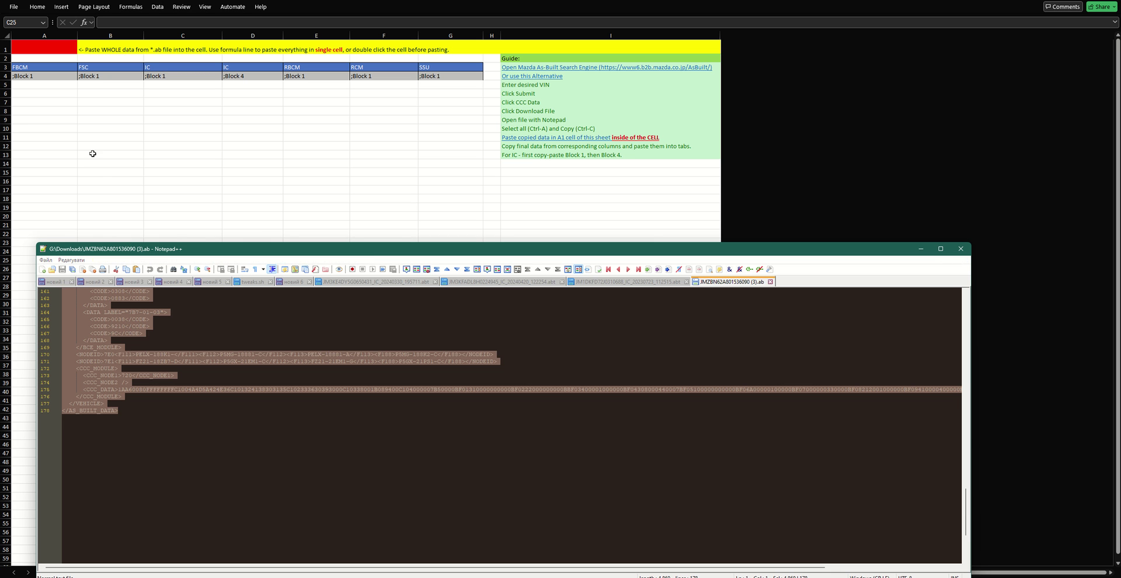
{"action": "key", "text": "alt+Tab"}
Paste the whole .ab file text inside cell A1, undoing the paste that spilled down column A.
{"action": "left_click", "coordinate": [40, 47]}
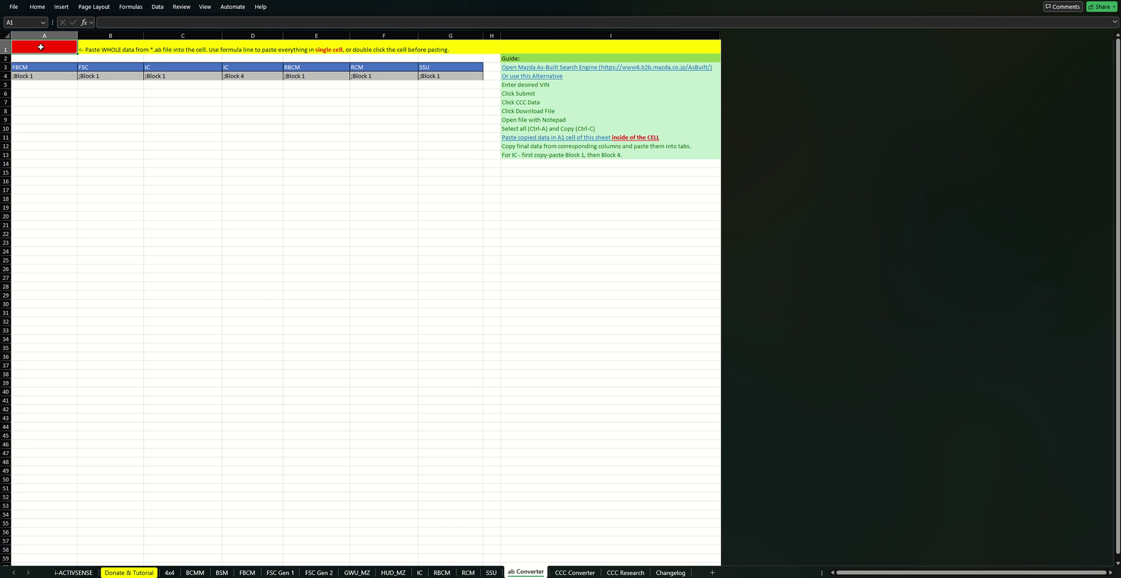
{"action": "double_click", "coordinate": [41, 47]}
{"action": "left_click", "coordinate": [105, 120]}
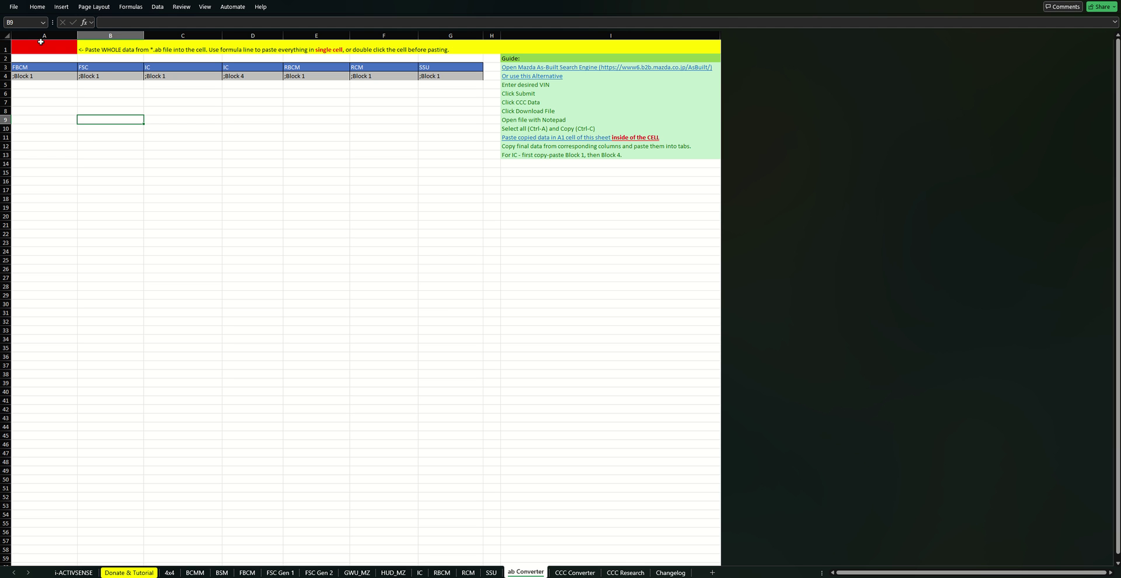
{"action": "left_click", "coordinate": [39, 51]}
{"action": "key", "text": "ctrl+v"}
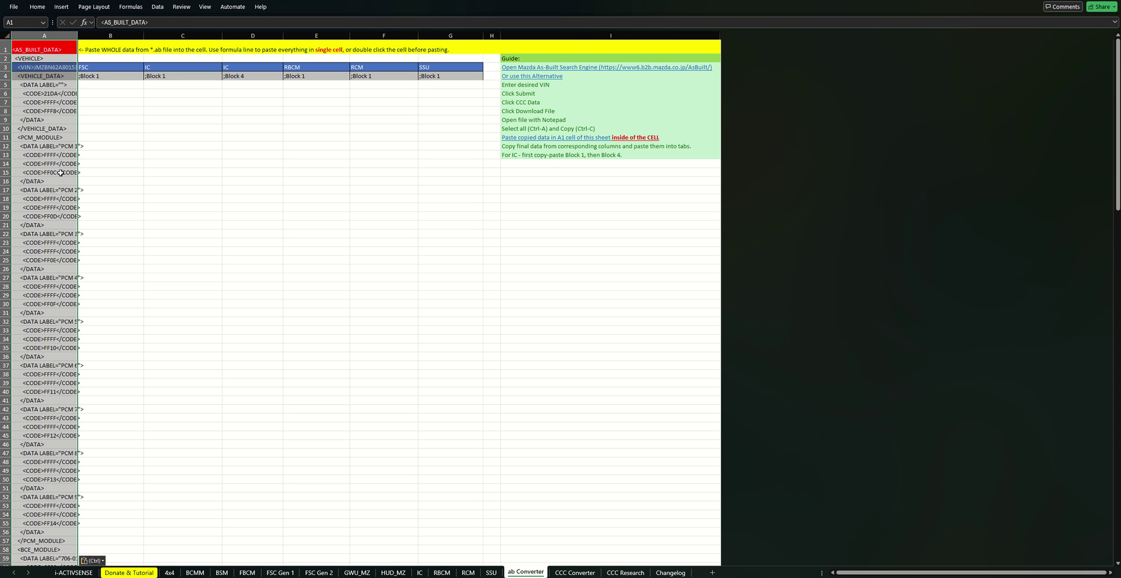
{"action": "key", "text": "ctrl+z"}
{"action": "double_click", "coordinate": [38, 50]}
{"action": "key", "text": "ctrl+v"}
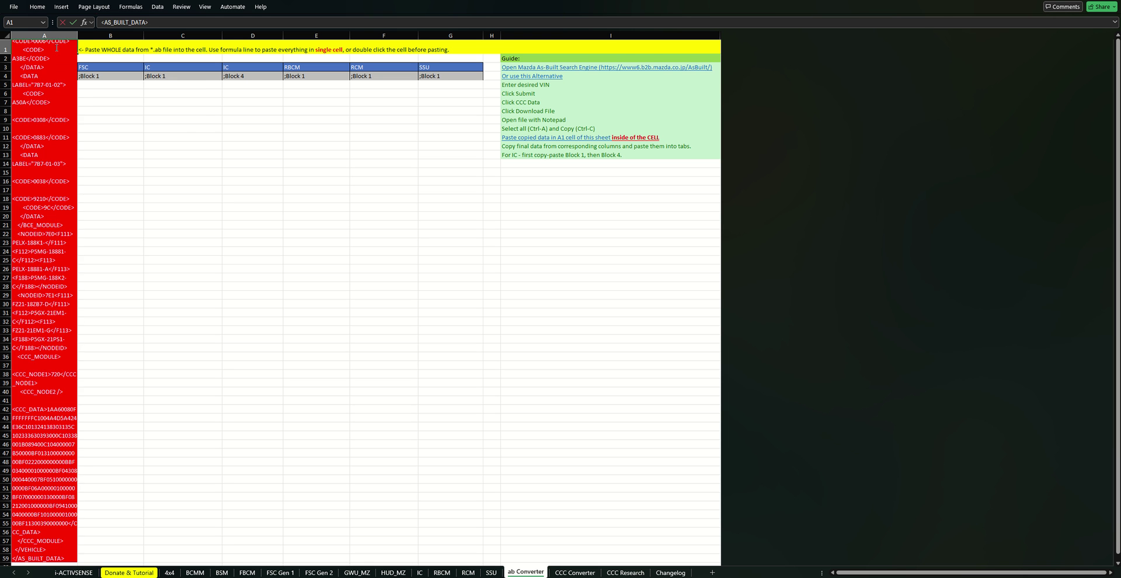
{"action": "key", "text": "Return"}
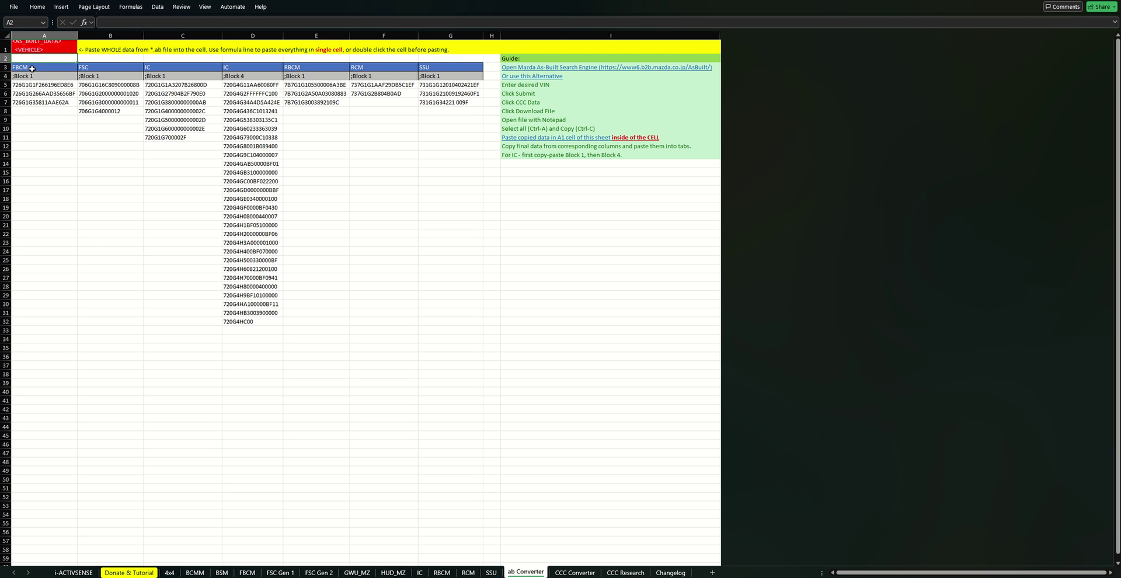
Select the parsed FBCM, FSC, IC, RBCM, RCM and SSU block table to review it.
{"action": "left_click_drag", "start_coordinate": [32, 68], "coordinate": [491, 330]}
{"action": "left_click", "coordinate": [384, 330]}
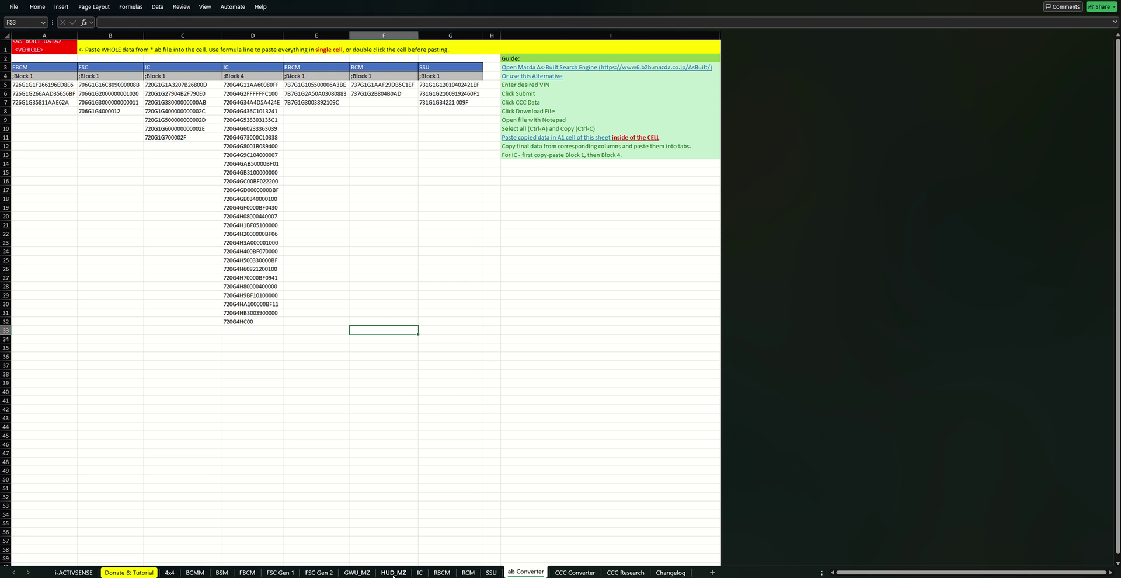
{"action": "left_click", "coordinate": [46, 69]}
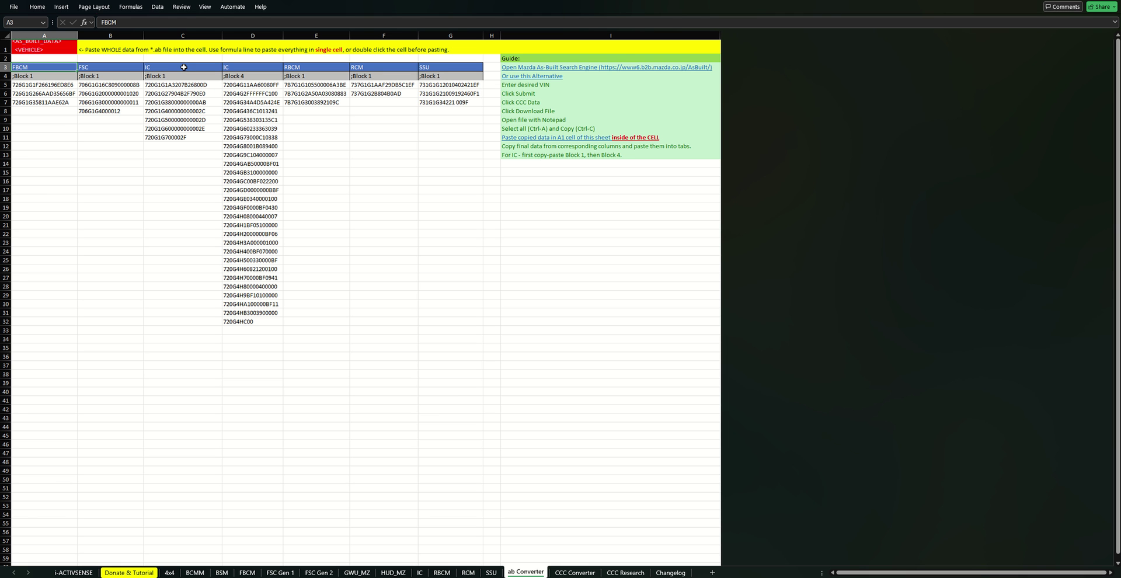
Copy the IC Block 4 codes and paste them as values at A14 of the IC sheet.
{"action": "left_click", "coordinate": [250, 75]}
{"action": "left_click_drag", "start_coordinate": [250, 76], "coordinate": [269, 320]}
{"action": "key", "text": "ctrl+c"}
{"action": "left_click", "coordinate": [419, 573]}
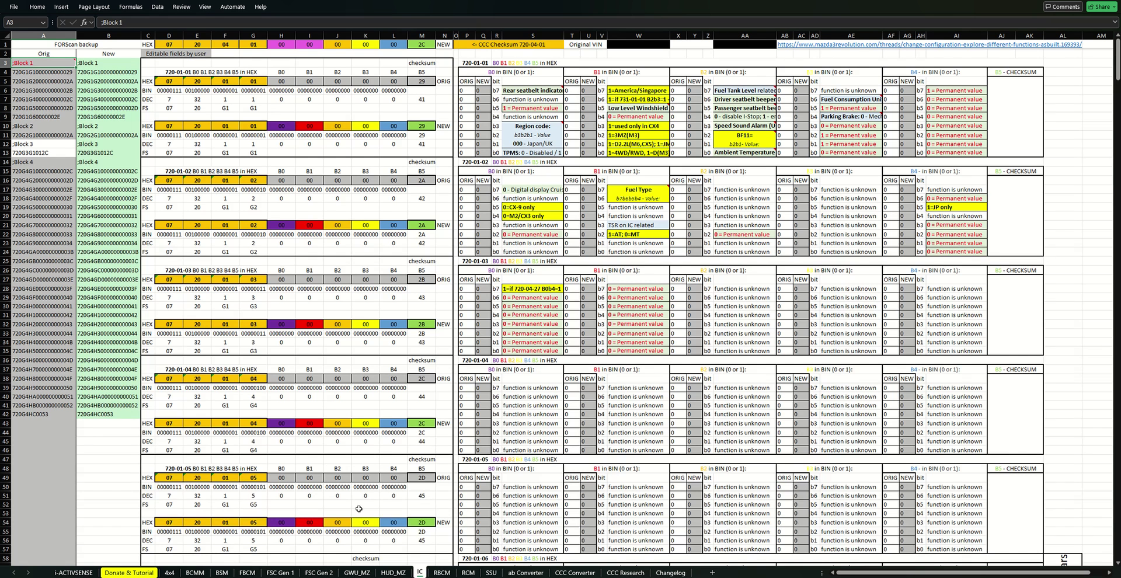
{"action": "right_click", "coordinate": [22, 163]}
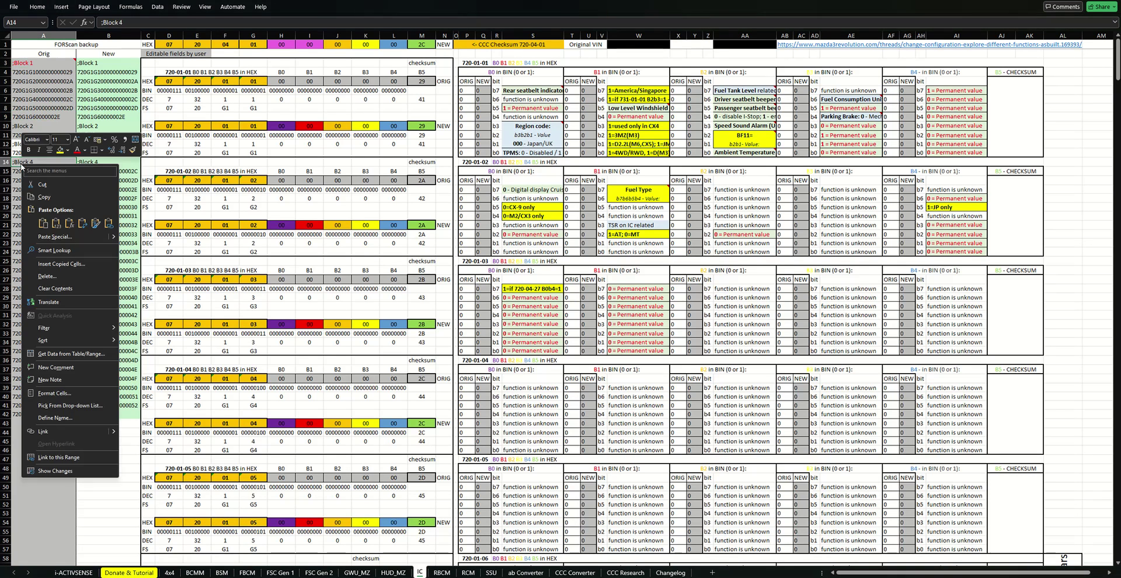
{"action": "left_click", "coordinate": [56, 224]}
{"action": "left_click", "coordinate": [56, 223]}
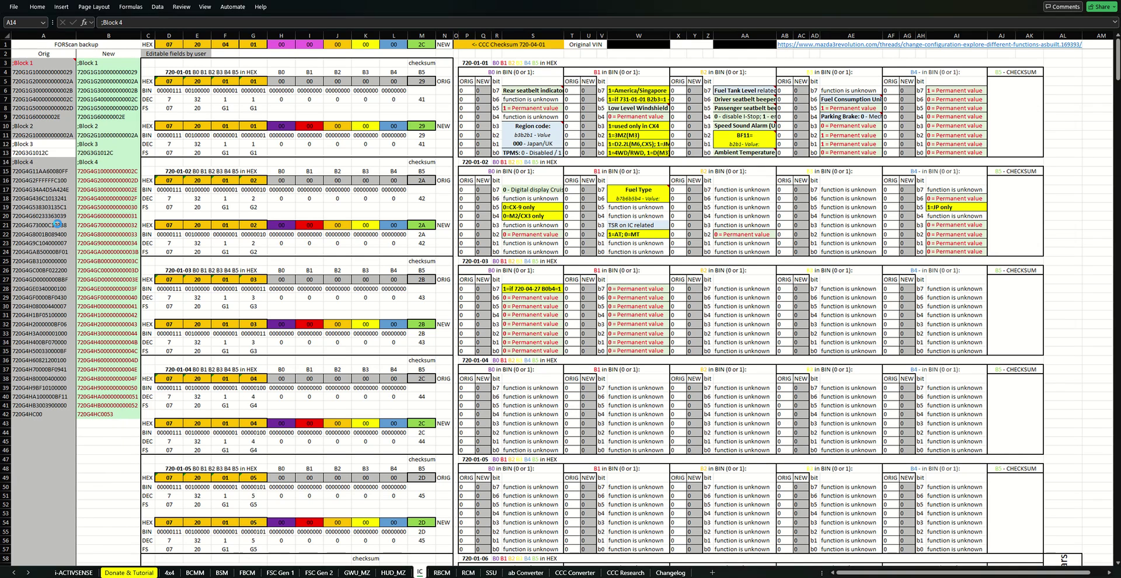
Inspect the Block 4 parsing formulas in cells B15 and B25.
{"action": "left_click", "coordinate": [89, 171]}
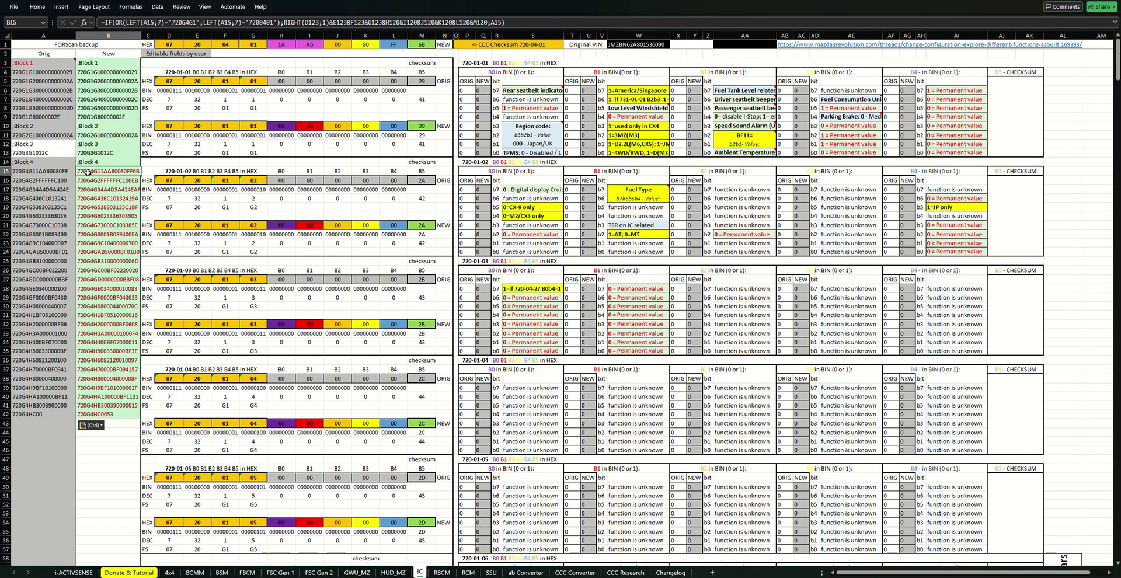
{"action": "left_click_drag", "start_coordinate": [139, 171], "coordinate": [124, 414]}
{"action": "left_click", "coordinate": [114, 261]}
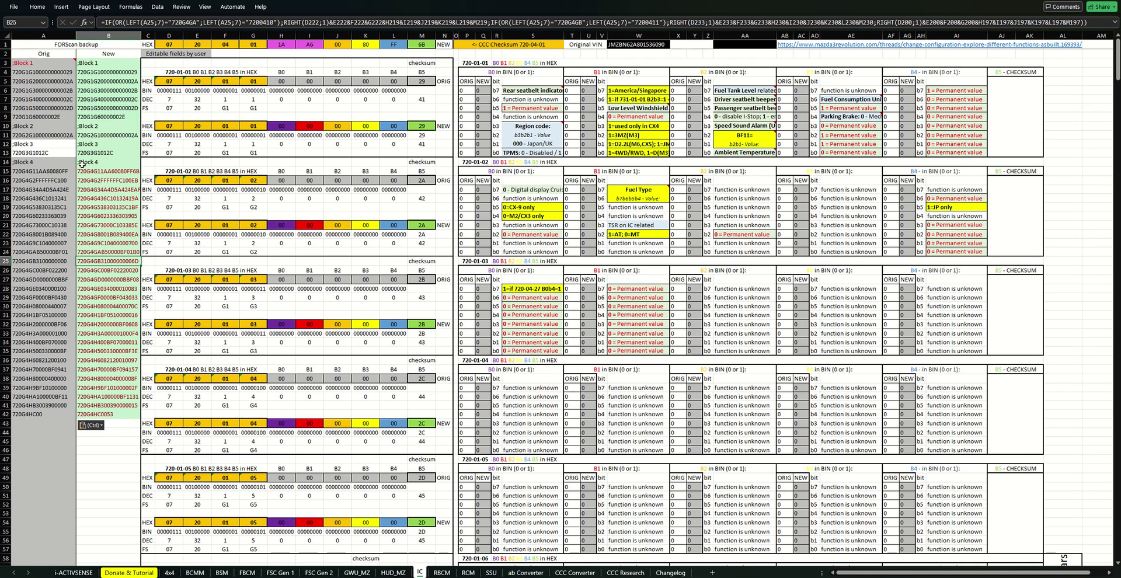
{"action": "left_click", "coordinate": [87, 171]}
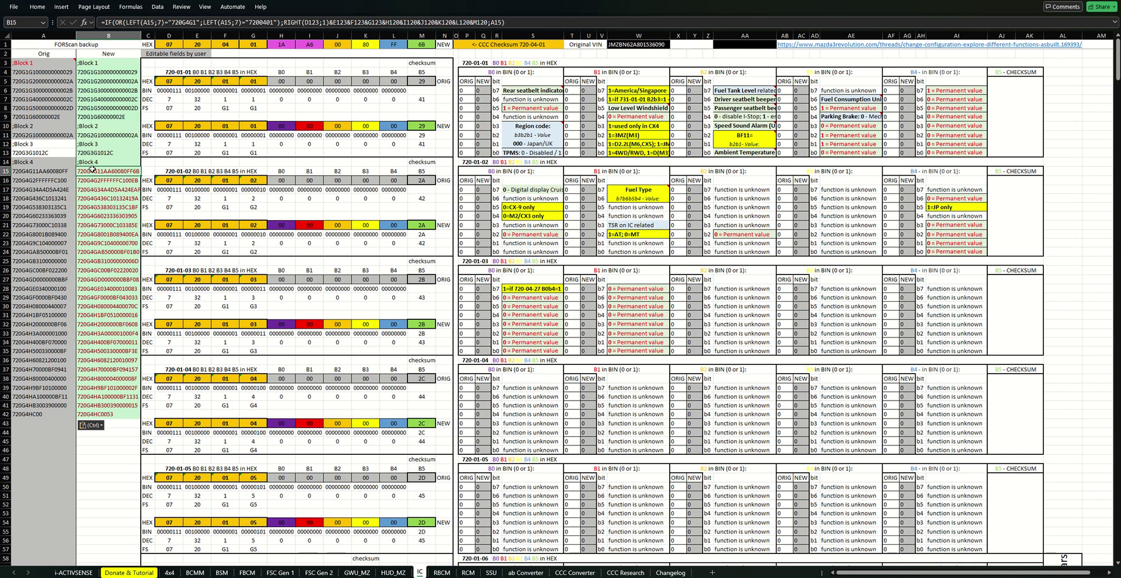
Set the NEW bit in Q7 to 1, changing the checksum to 69, and check B7's formula.
{"action": "left_click", "coordinate": [482, 100]}
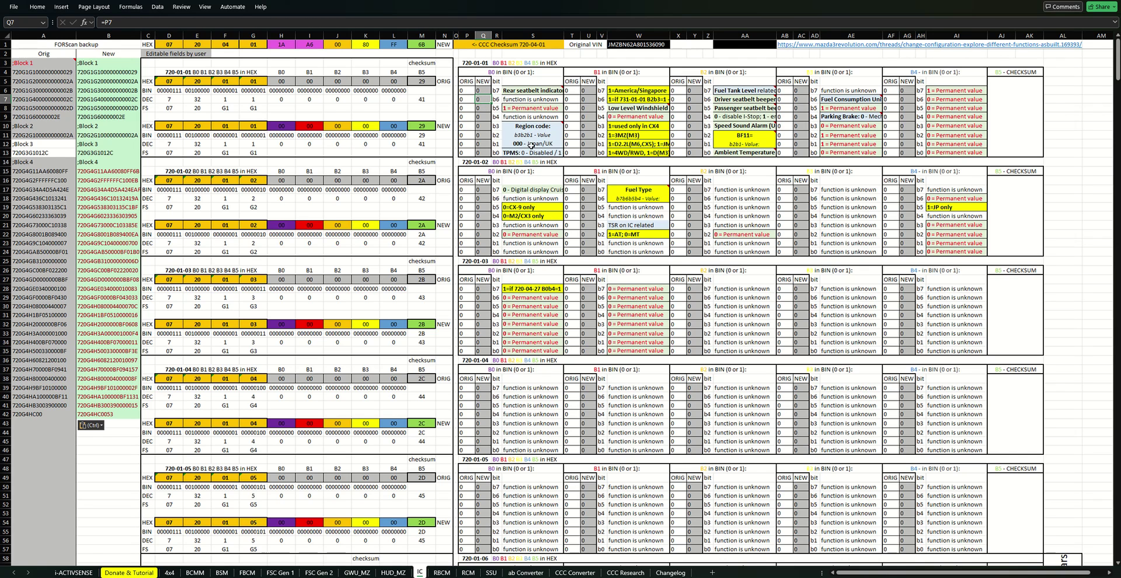
{"action": "type", "text": "1"}
{"action": "key", "text": "Return"}
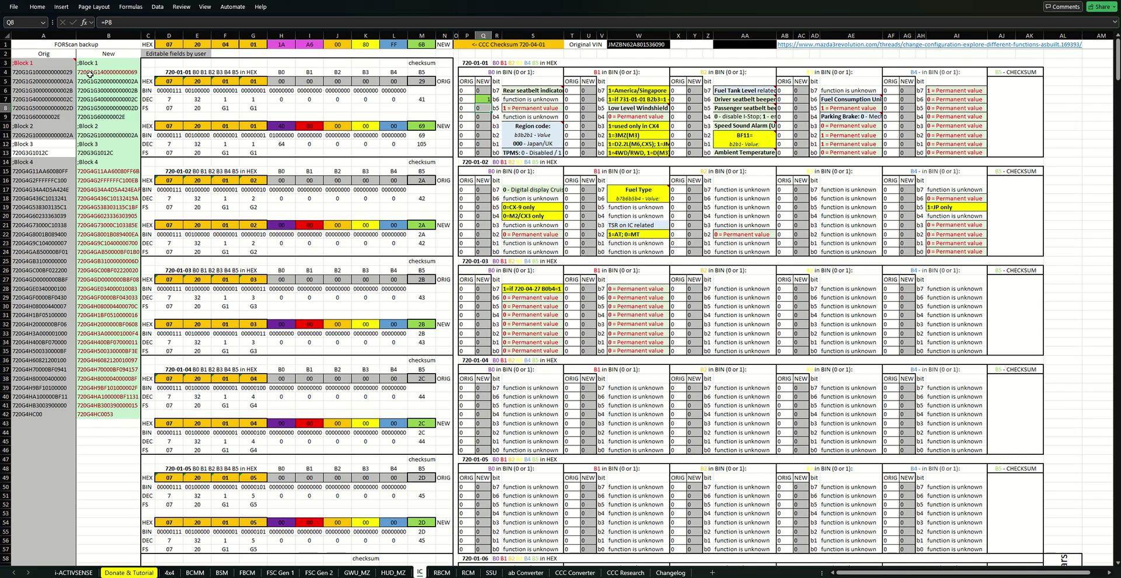
{"action": "left_click_drag", "start_coordinate": [99, 62], "coordinate": [98, 234]}
{"action": "left_click", "coordinate": [108, 99]}
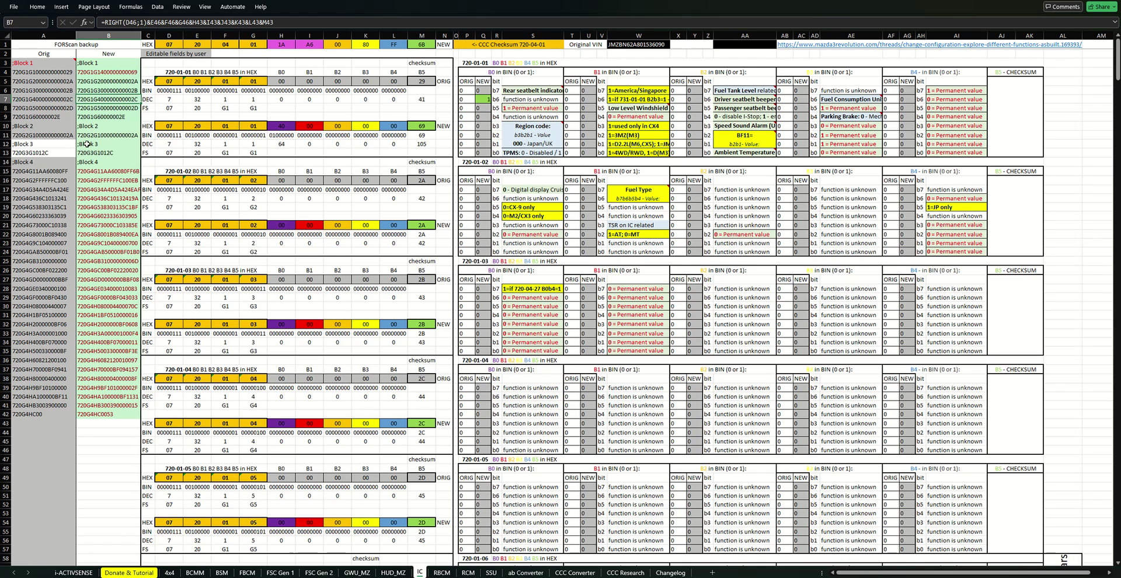
Undo the Q7 bit change and compare the raw line in A15 with B15's formula.
{"action": "key", "text": "ctrl+z"}
{"action": "left_click", "coordinate": [95, 172]}
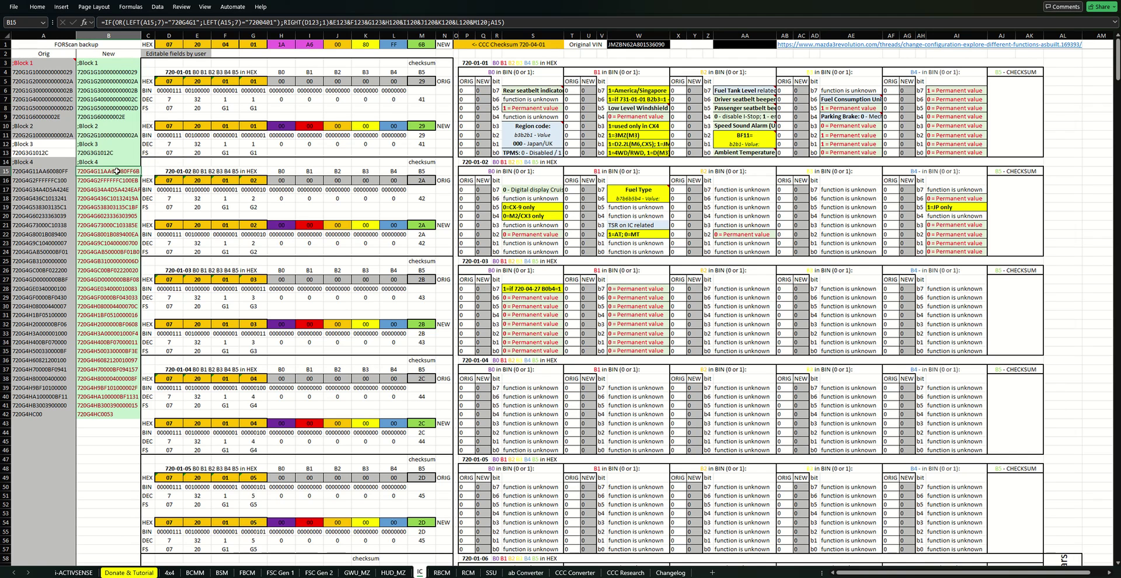
{"action": "left_click", "coordinate": [69, 171]}
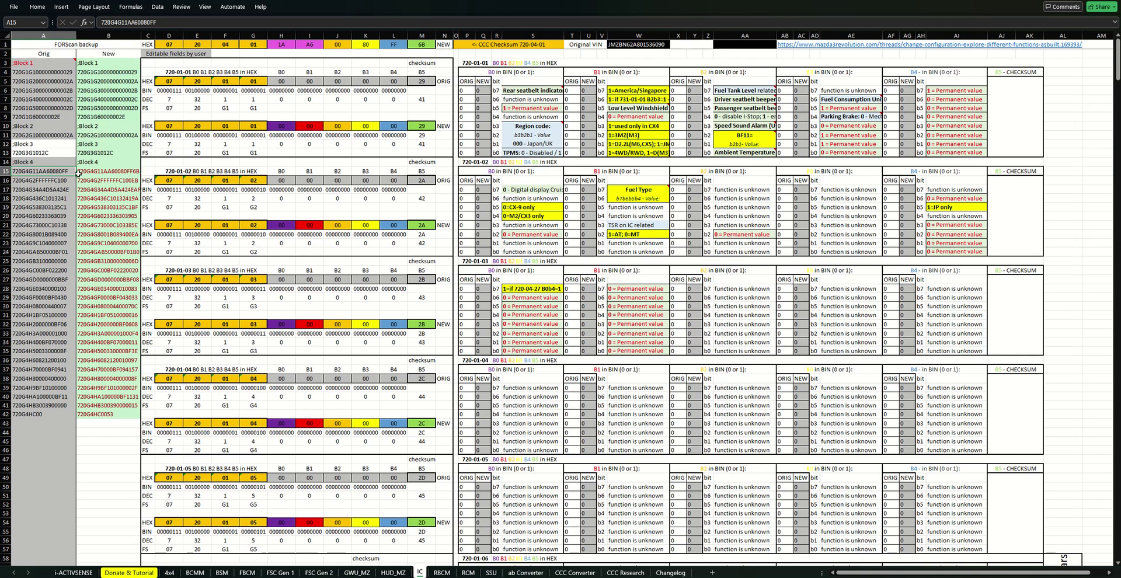
{"action": "left_click", "coordinate": [131, 171]}
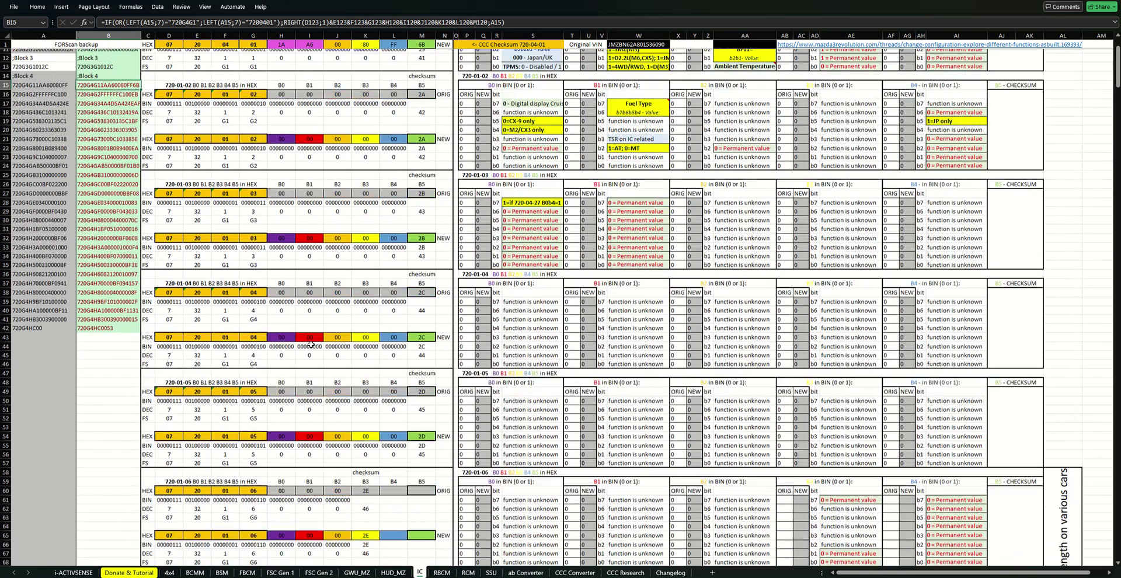
Review the pasted Block 4 lines A15:A42 and their parsing formulas in B14 and B15.
{"action": "scroll", "coordinate": [286, 305], "scroll_direction": "down", "scroll_amount": 15}
{"action": "scroll", "coordinate": [287, 306], "scroll_direction": "up", "scroll_amount": 4}
{"action": "left_click", "coordinate": [281, 45]}
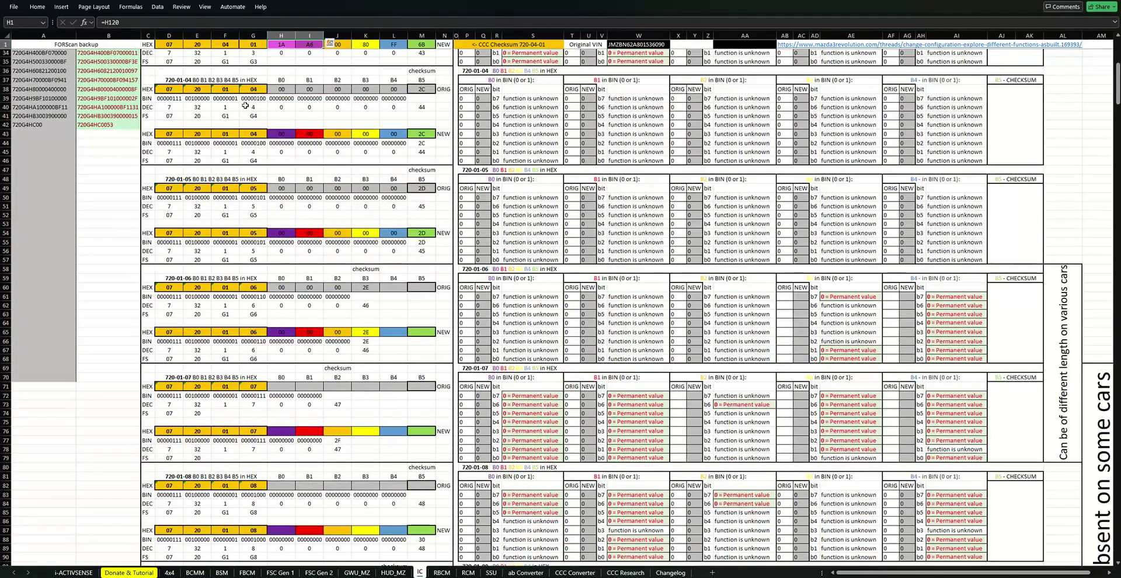
{"action": "scroll", "coordinate": [103, 224], "scroll_direction": "up", "scroll_amount": 4}
{"action": "scroll", "coordinate": [102, 224], "scroll_direction": "up", "scroll_amount": 7}
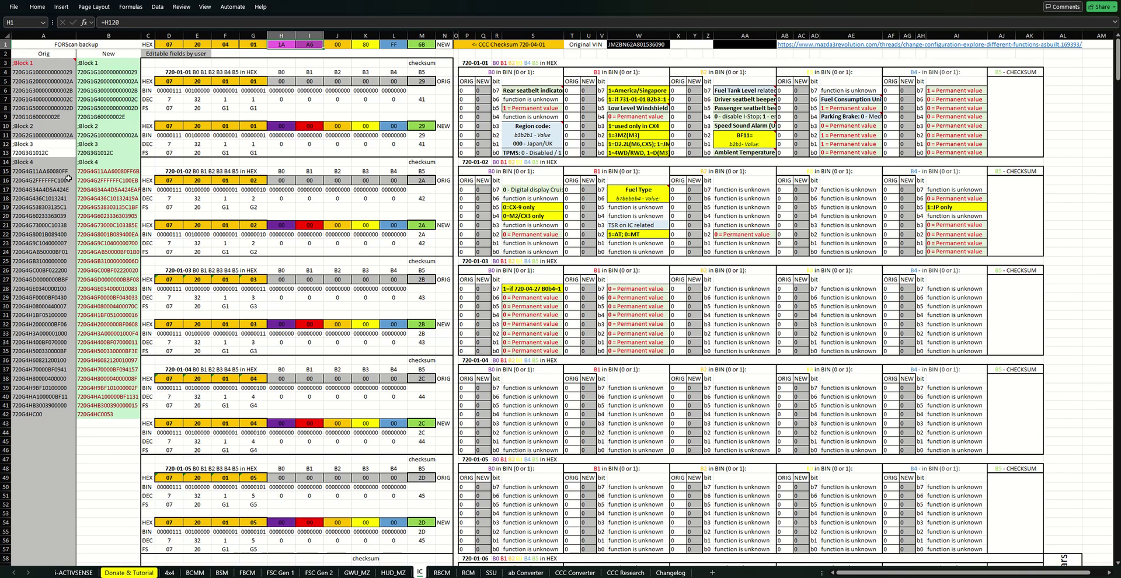
{"action": "left_click_drag", "start_coordinate": [62, 171], "coordinate": [55, 414]}
{"action": "left_click", "coordinate": [114, 171]}
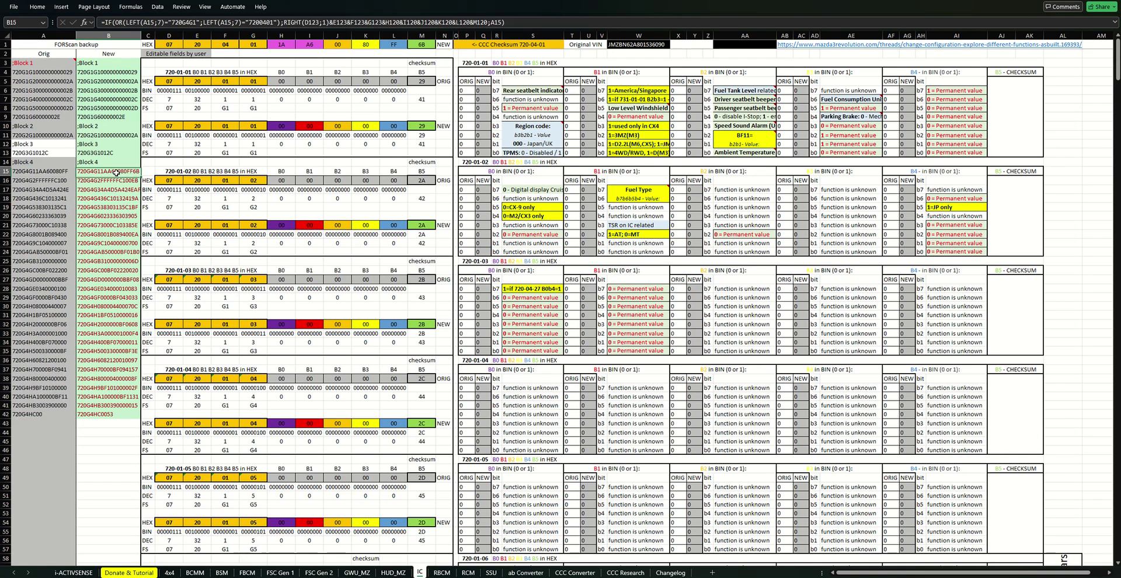
{"action": "left_click_drag", "start_coordinate": [117, 199], "coordinate": [122, 414]}
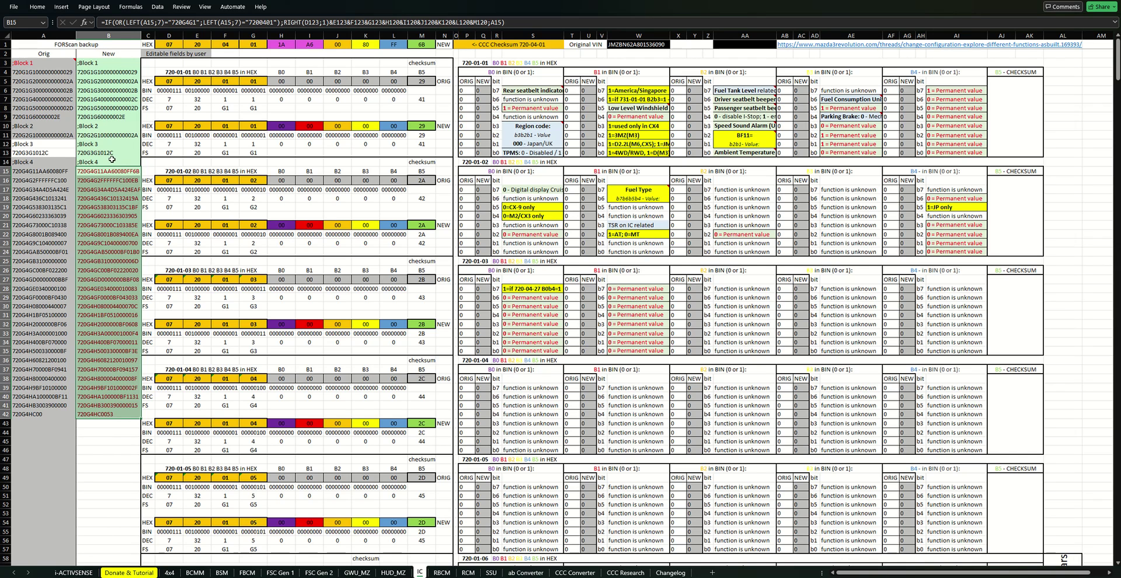
{"action": "left_click", "coordinate": [106, 162]}
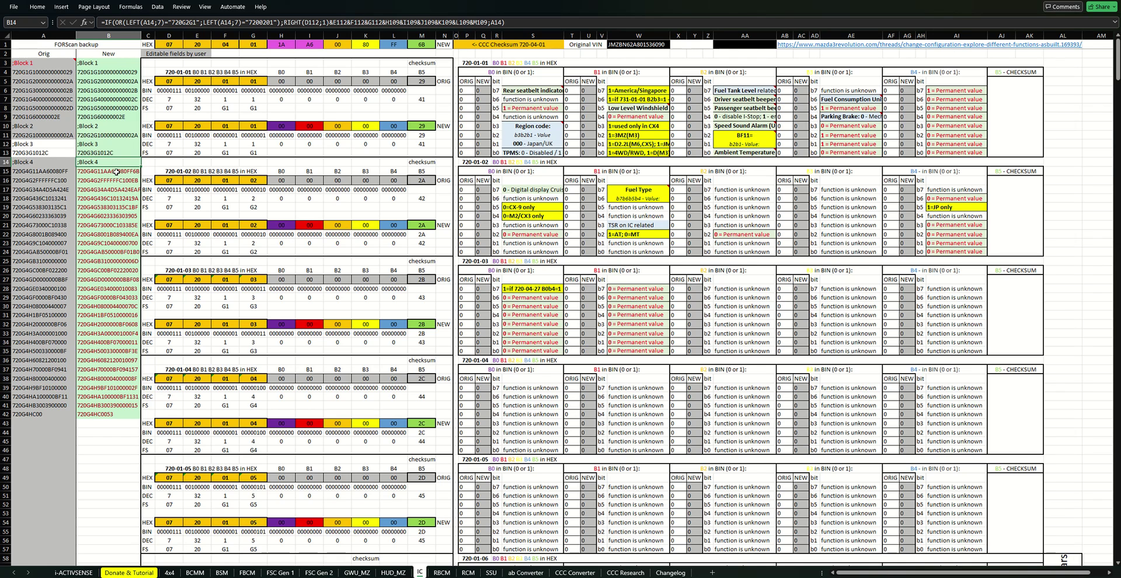
{"action": "left_click", "coordinate": [116, 171]}
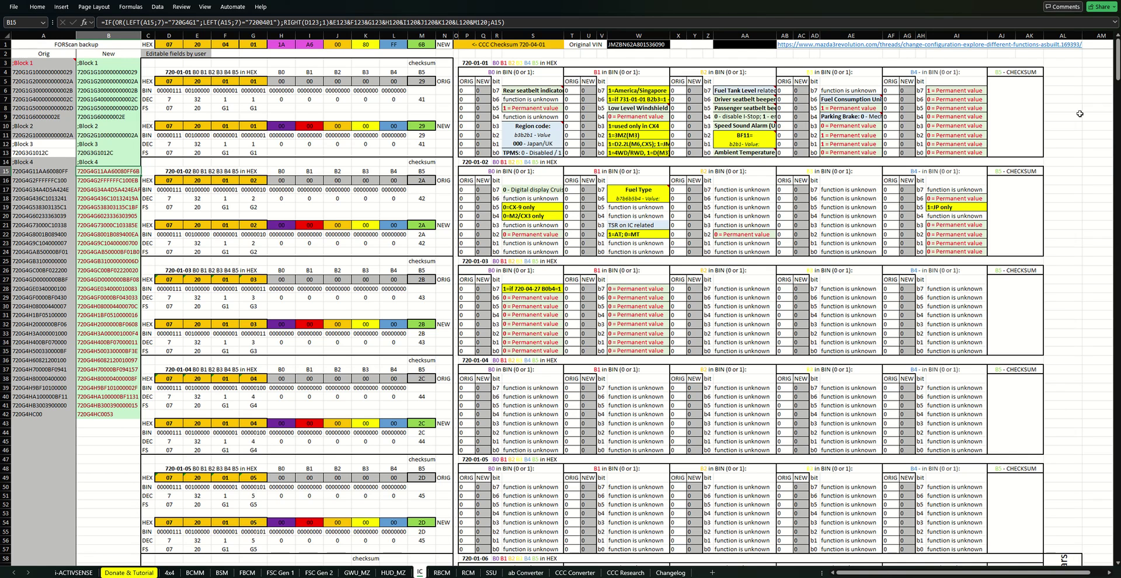
Change the seventh VIN character in AB148 to 3 and check the New VIN in X1 and AA1.
{"action": "left_click_drag", "start_coordinate": [1116, 66], "coordinate": [846, 158]}
{"action": "scroll", "coordinate": [759, 170], "scroll_direction": "up", "scroll_amount": 2}
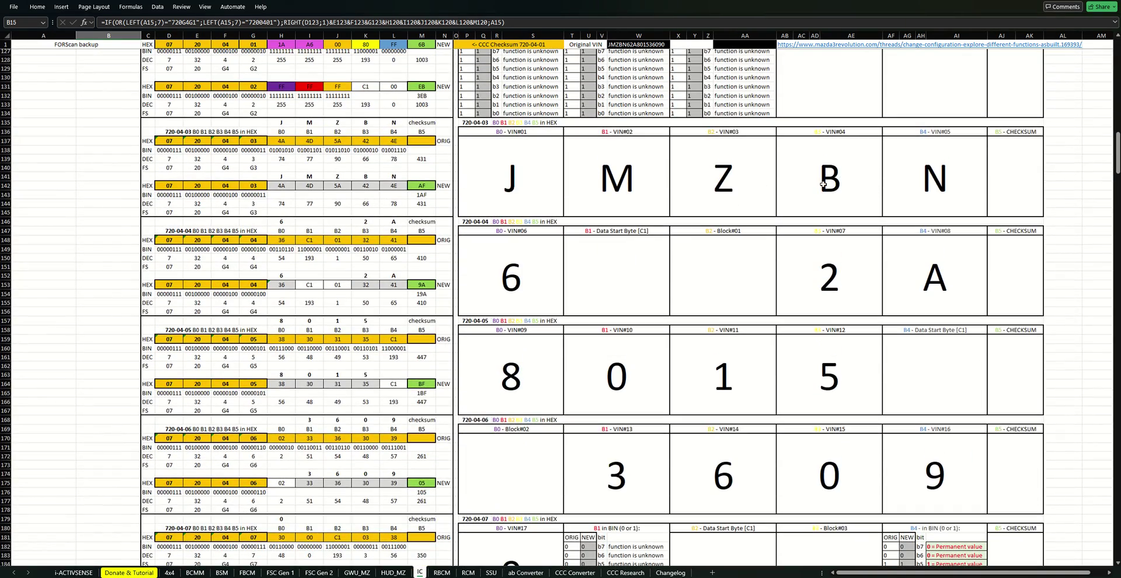
{"action": "left_click", "coordinate": [826, 272]}
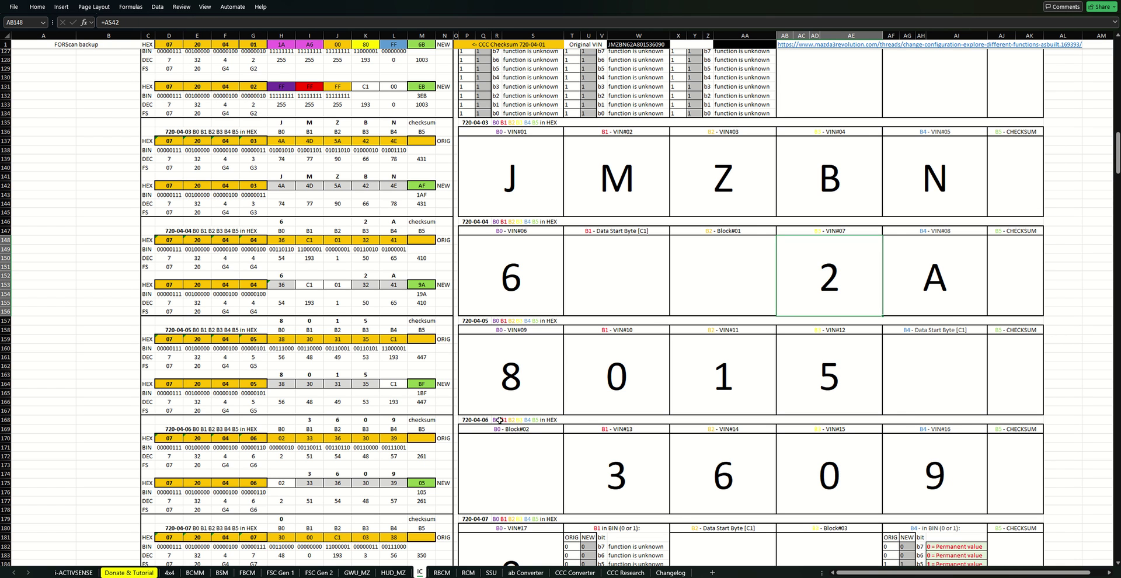
{"action": "left_click_drag", "start_coordinate": [511, 175], "coordinate": [900, 453]}
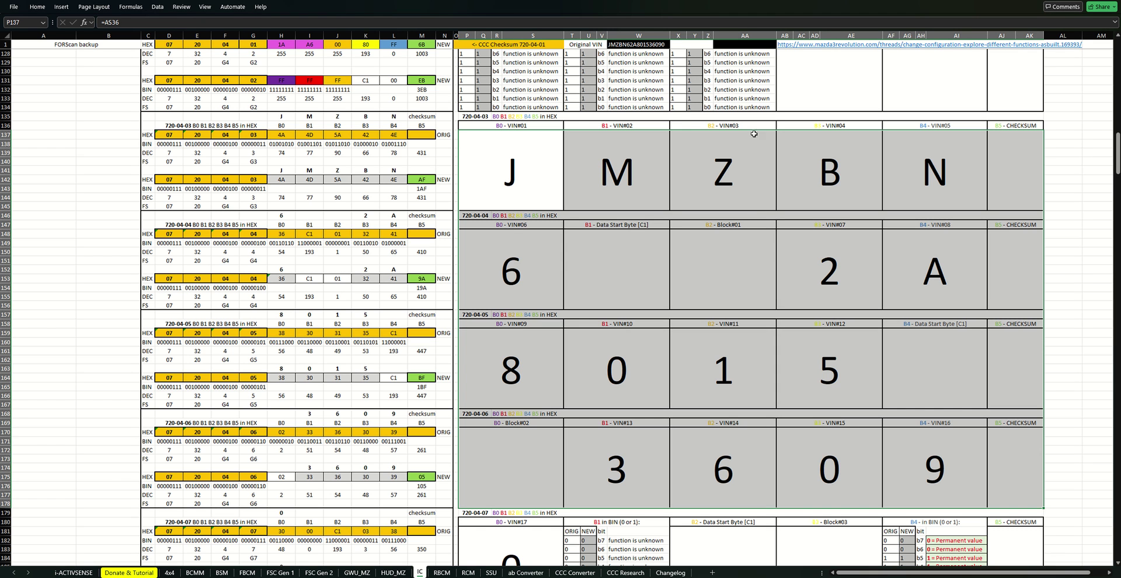
{"action": "left_click", "coordinate": [838, 275]}
{"action": "type", "text": "3"}
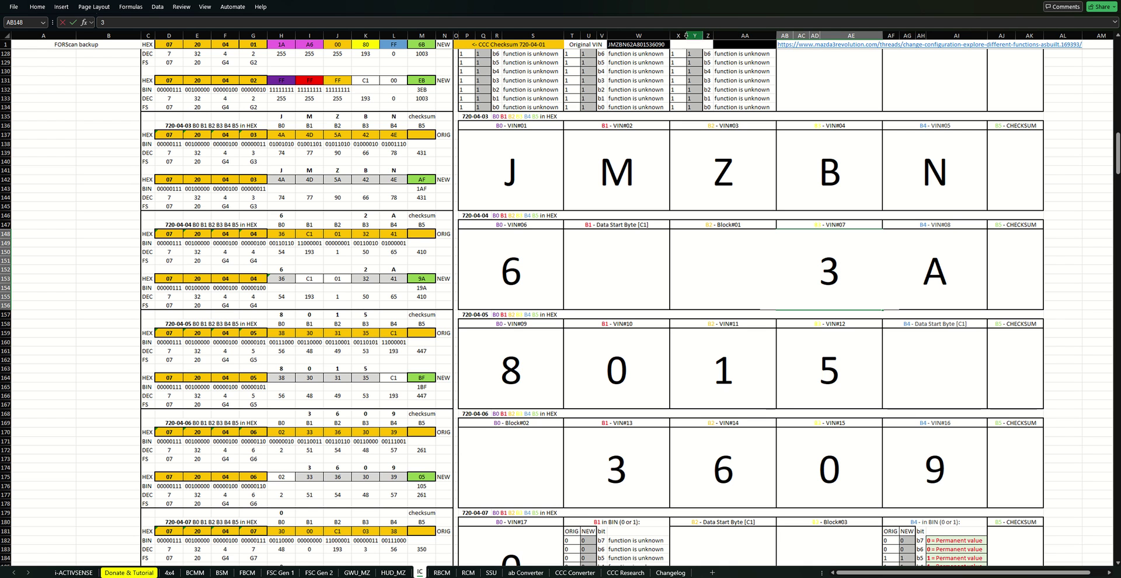
{"action": "key", "text": "Return"}
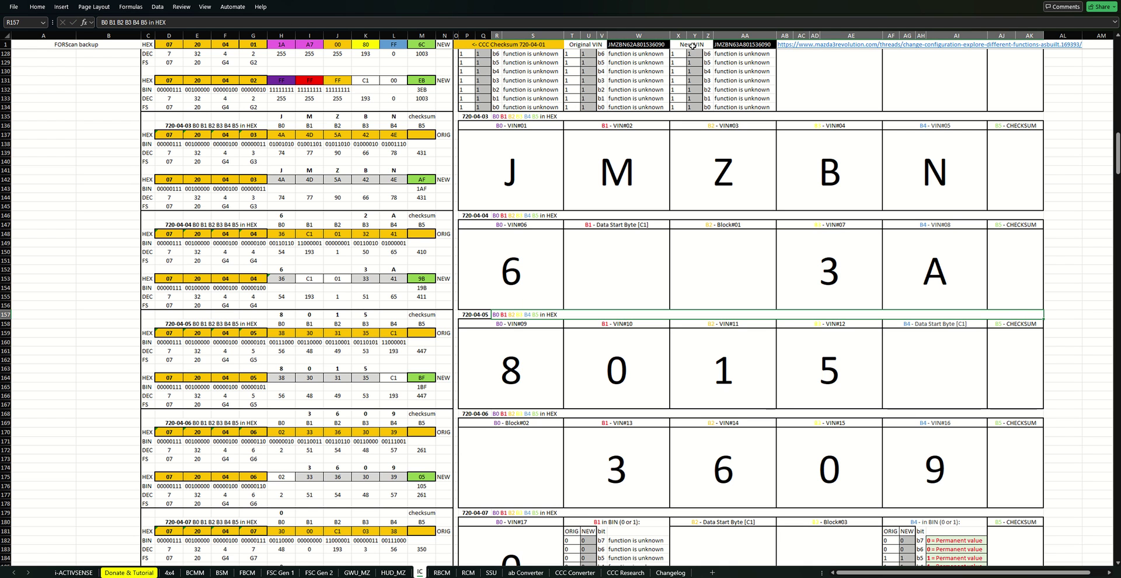
{"action": "left_click", "coordinate": [710, 45]}
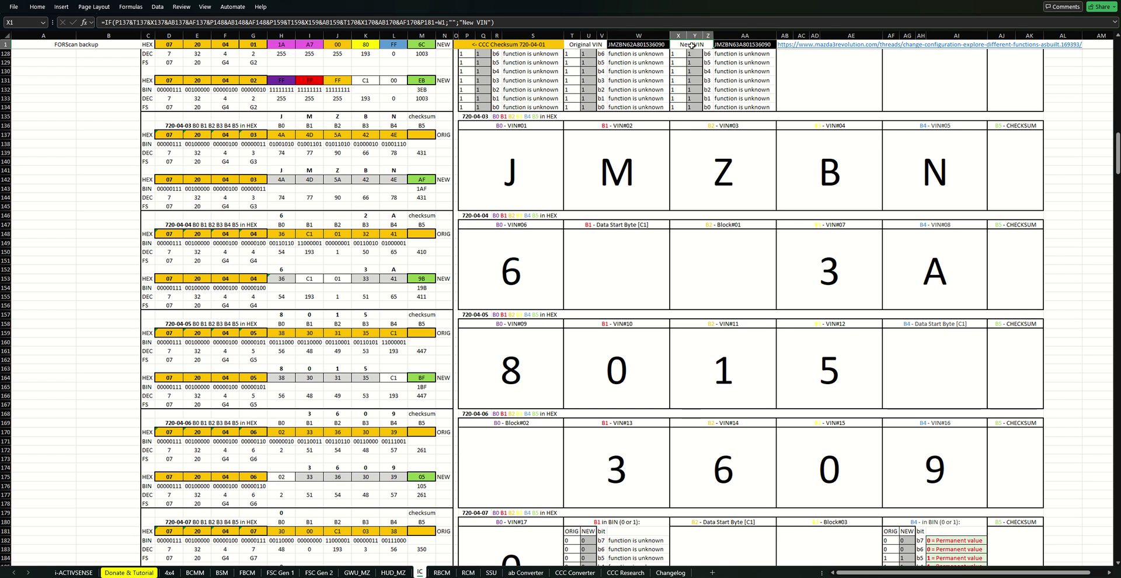
{"action": "left_click", "coordinate": [727, 45]}
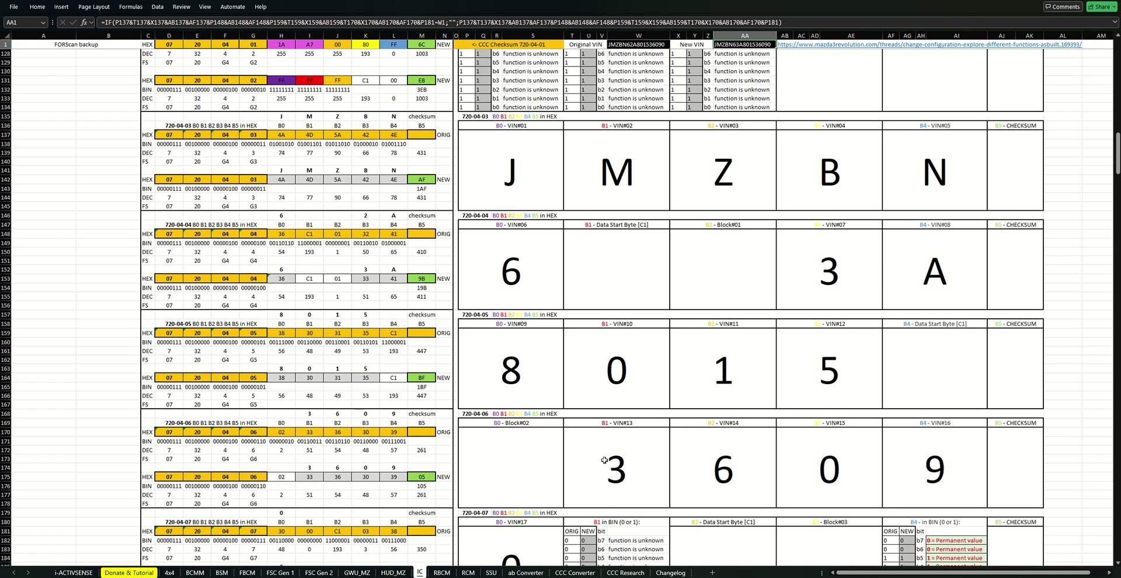
Open the Changelog sheet and scroll through its update entries up to version 7.07.
{"action": "left_click", "coordinate": [669, 573]}
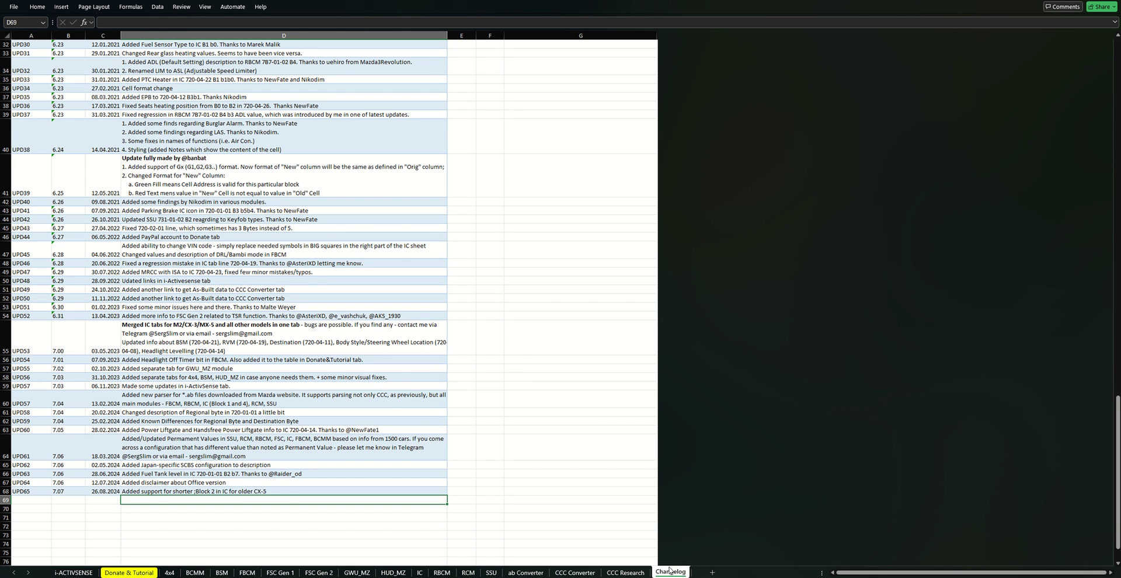
{"action": "scroll", "coordinate": [273, 272], "scroll_direction": "up", "scroll_amount": 3}
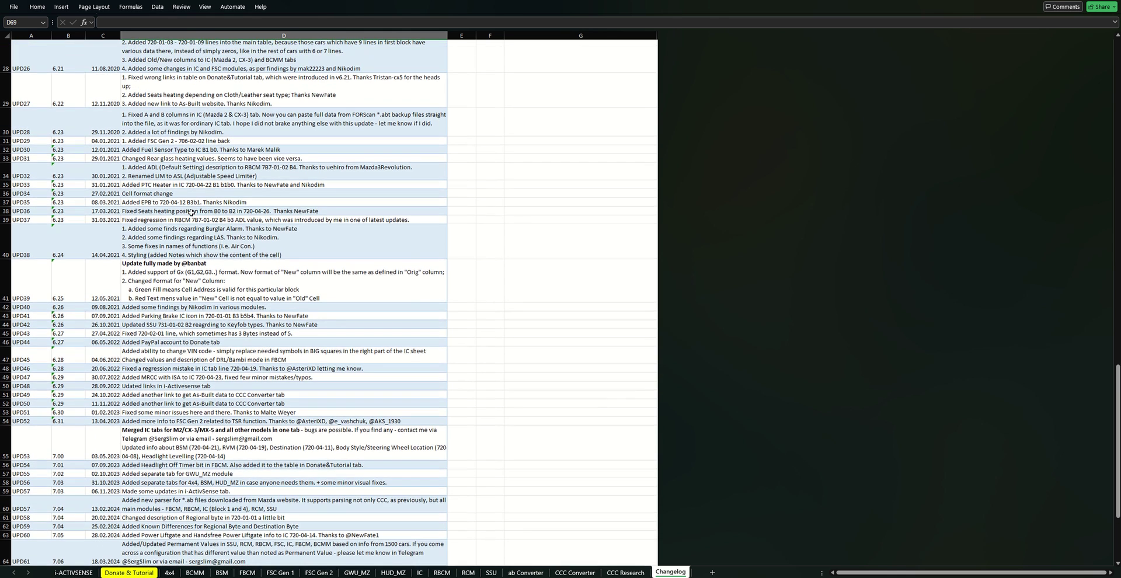
{"action": "scroll", "coordinate": [202, 175], "scroll_direction": "down", "scroll_amount": 3}
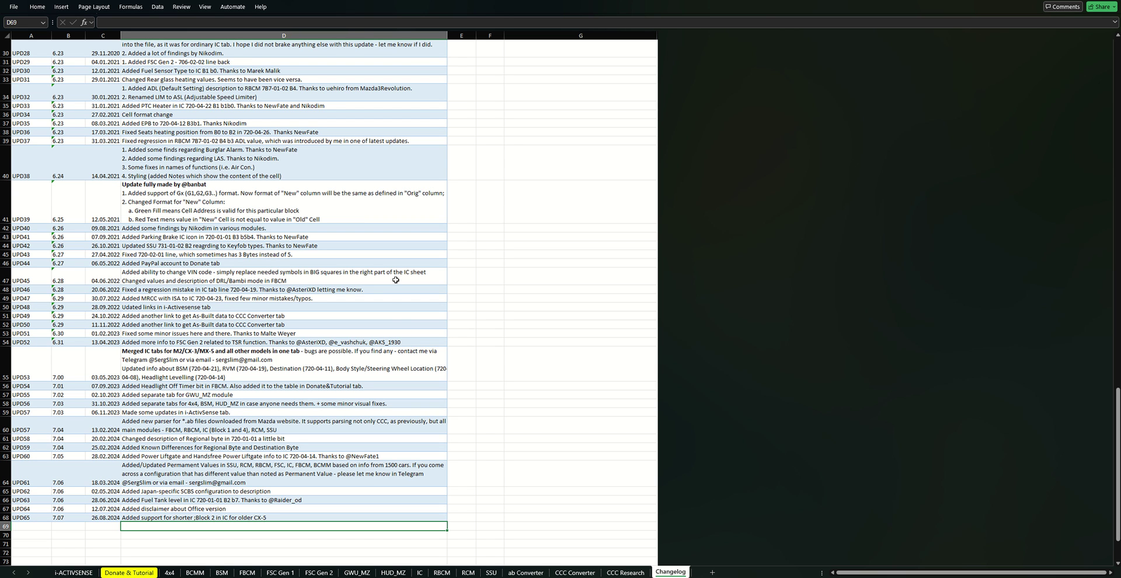
{"action": "mouse_move", "coordinate": [531, 3]}
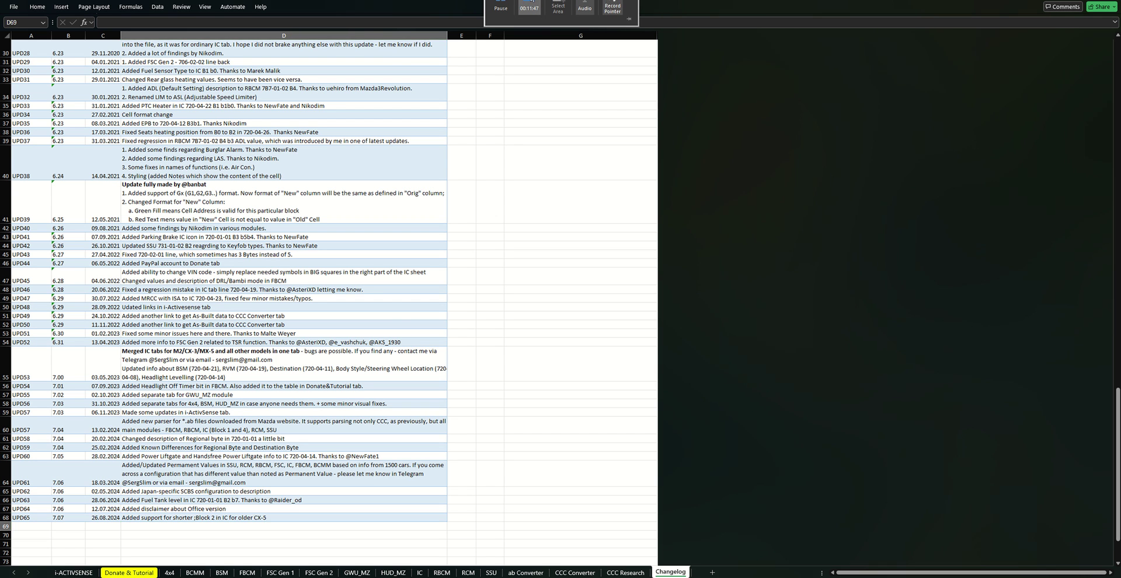